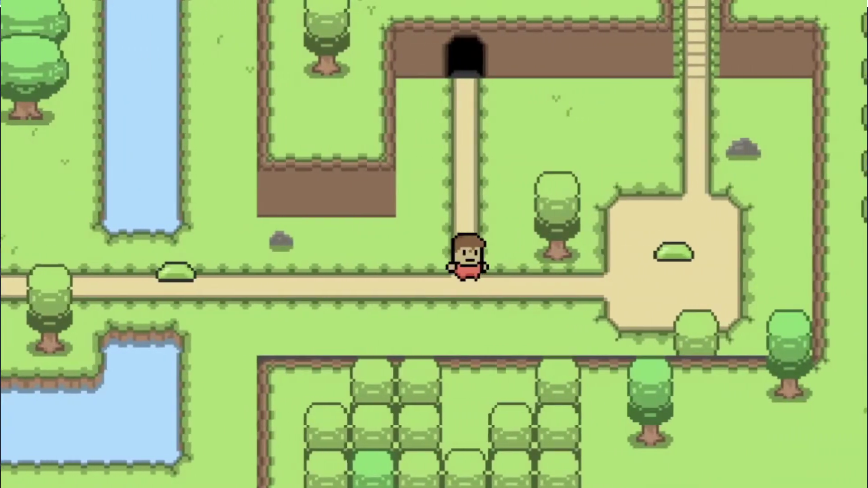
key(Up)
key(Up)
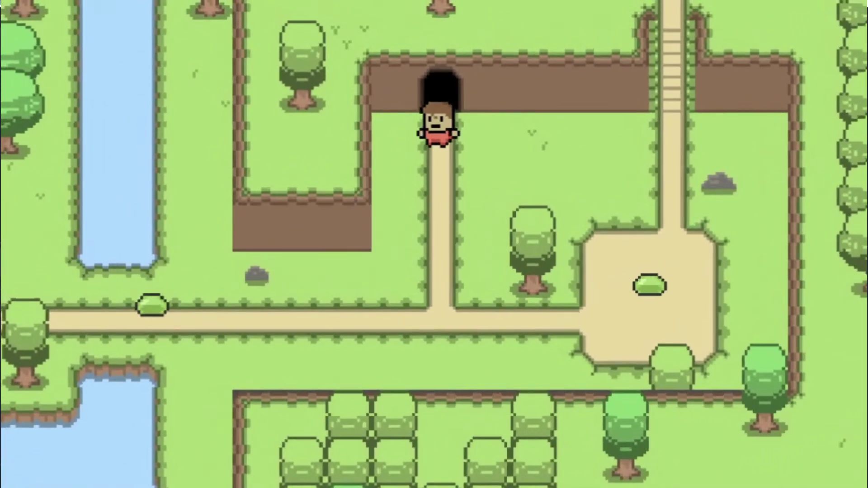
key(Right)
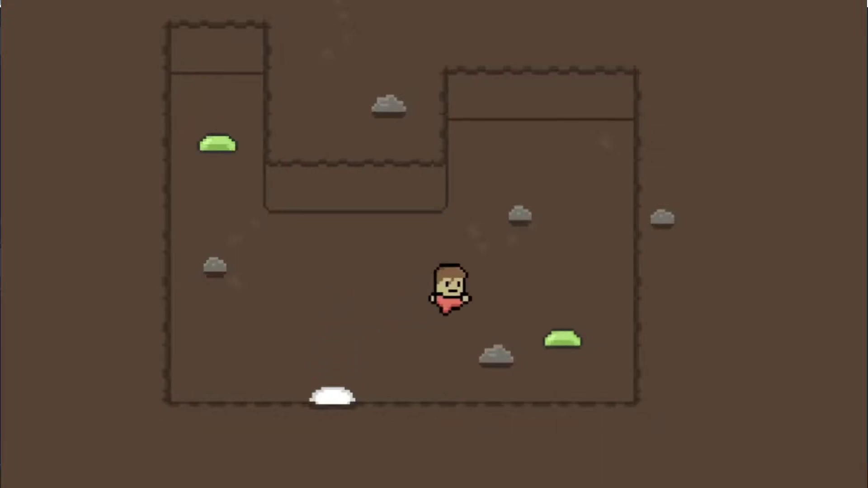
key(Left)
key(Up)
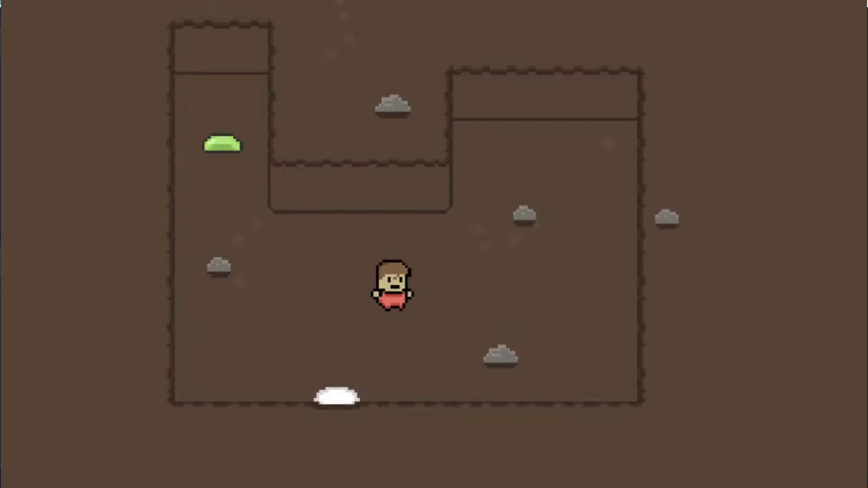
key(Up)
key(Left)
key(Up)
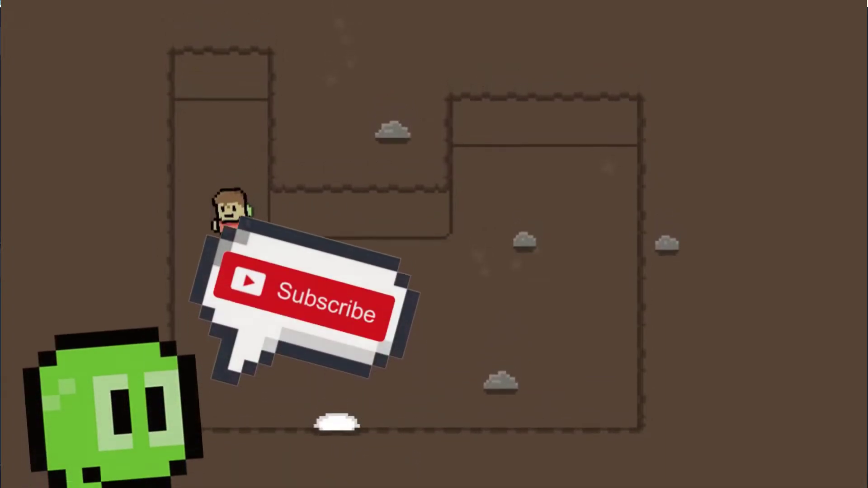
key(Down)
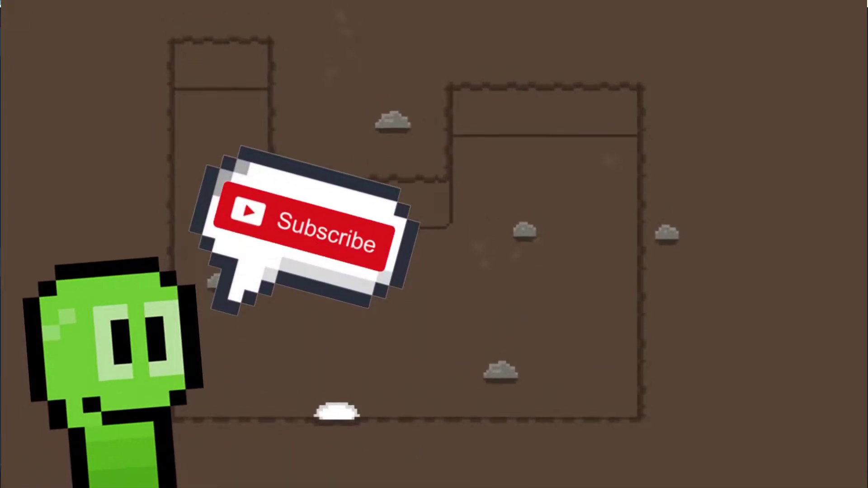
key(Down)
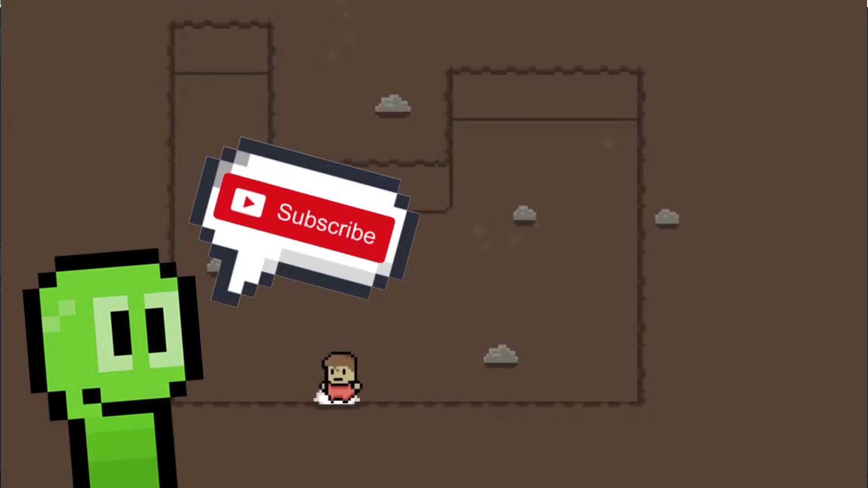
key(Down)
key(Right)
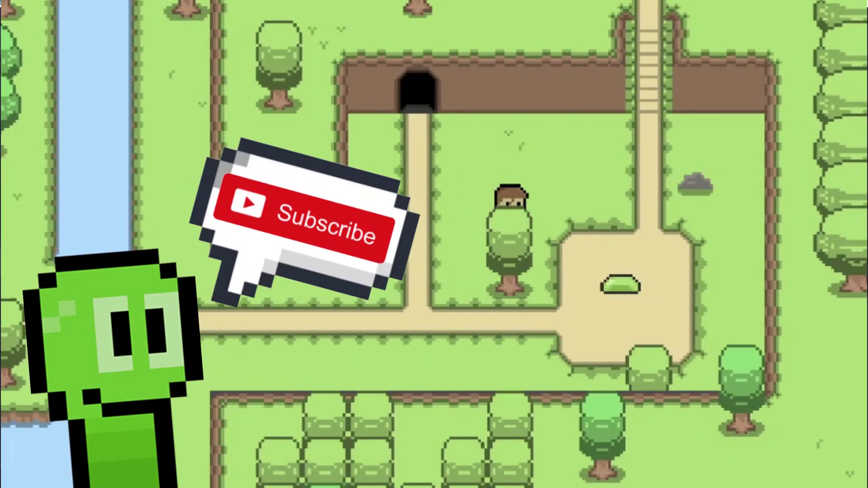
key(Left)
key(Down)
key(Right)
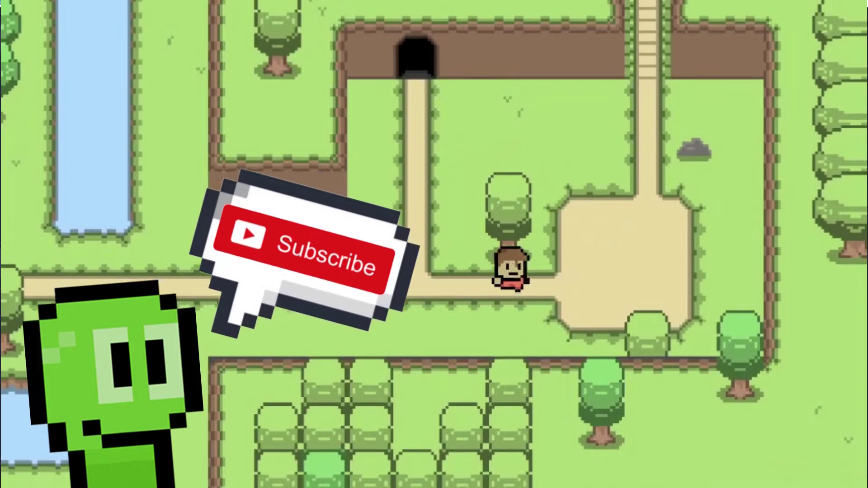
key(Left)
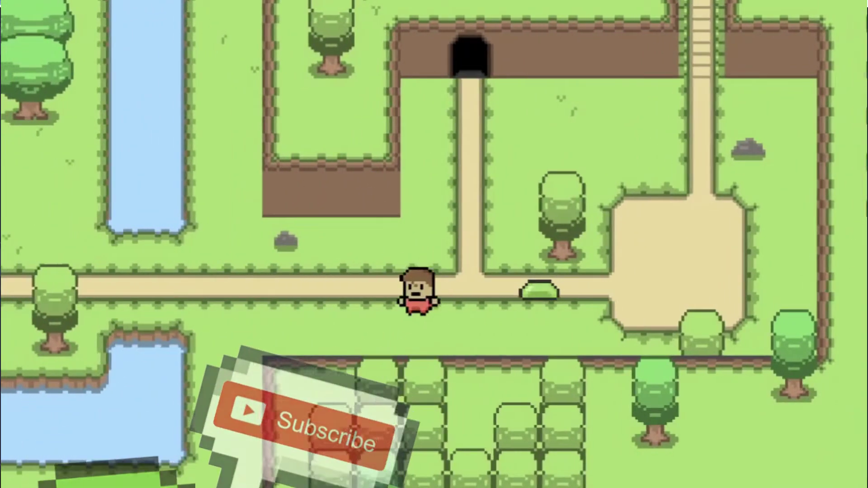
key(Left)
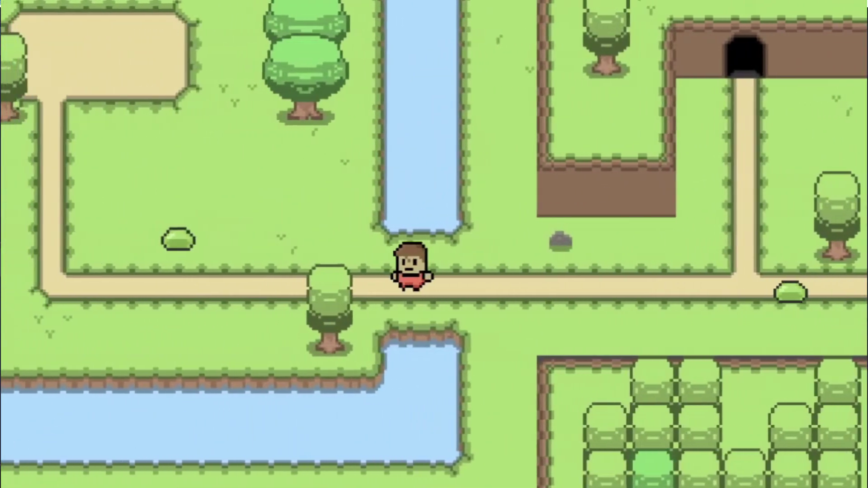
key(Up)
key(Right)
key(Down)
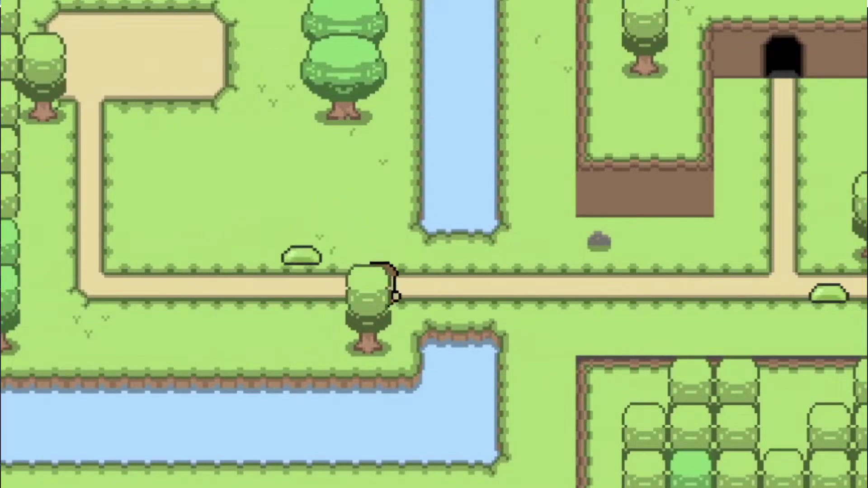
key(Up)
key(Right)
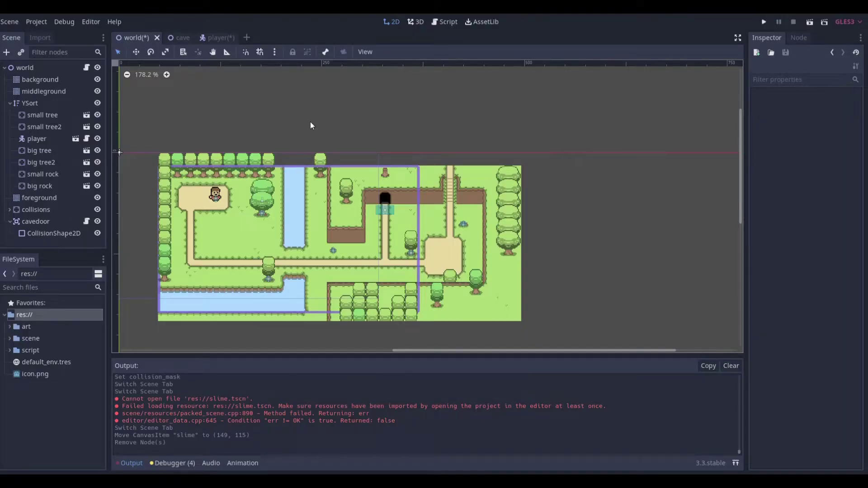
Create a new scene with a KinematicBody2D root node and rename the root to slime.
scroll(251, 205, up, 4)
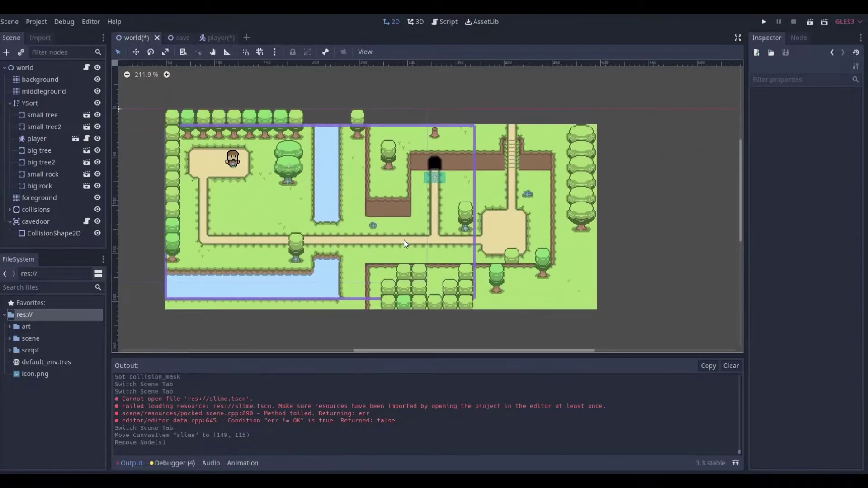
click(247, 38)
click(74, 120)
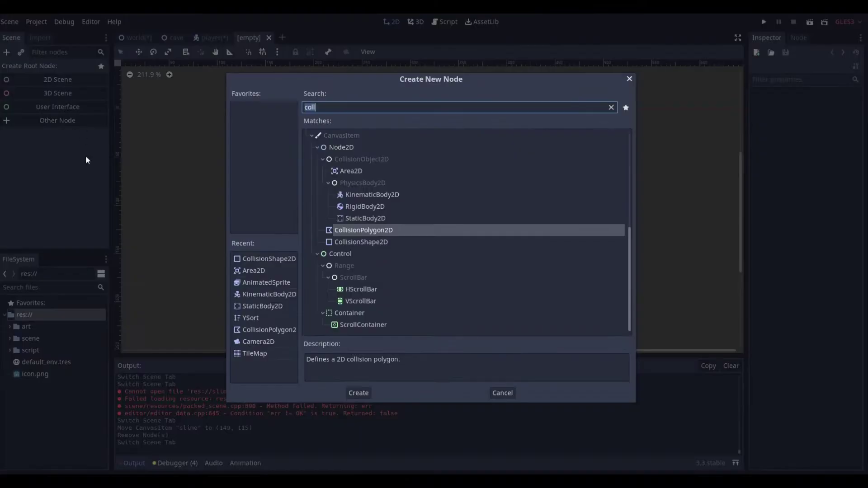
text(kind)
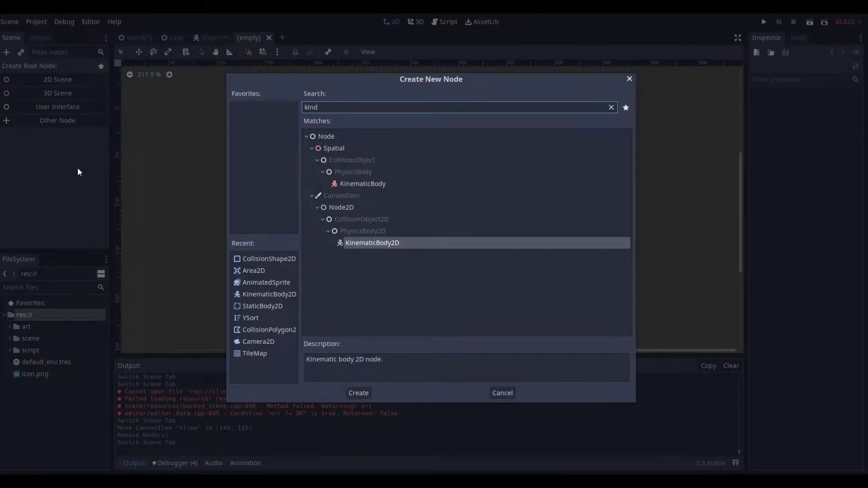
key(Return)
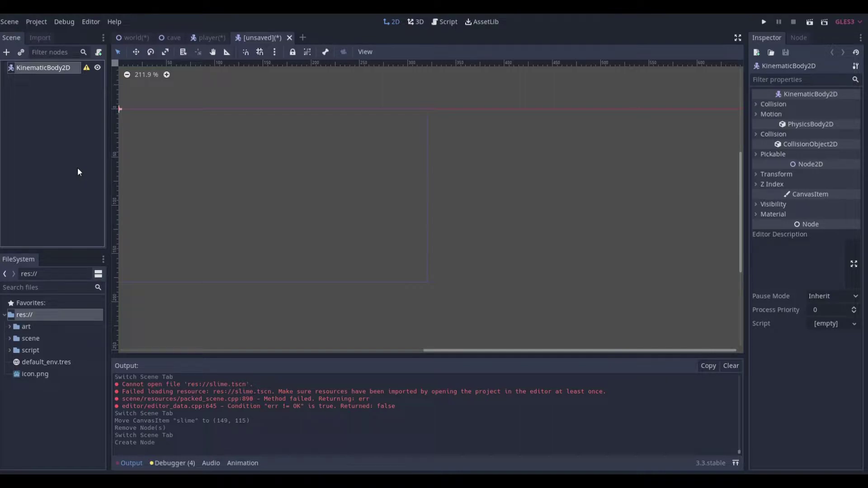
double_click(46, 68)
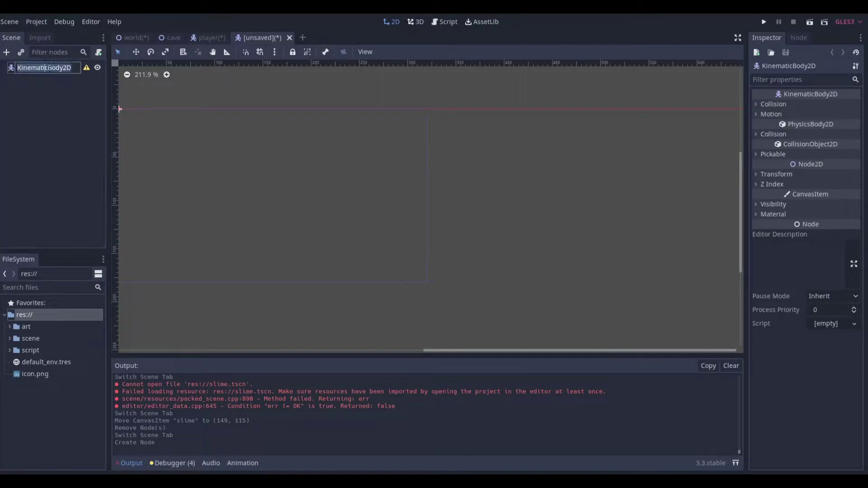
text(slime)
key(Return)
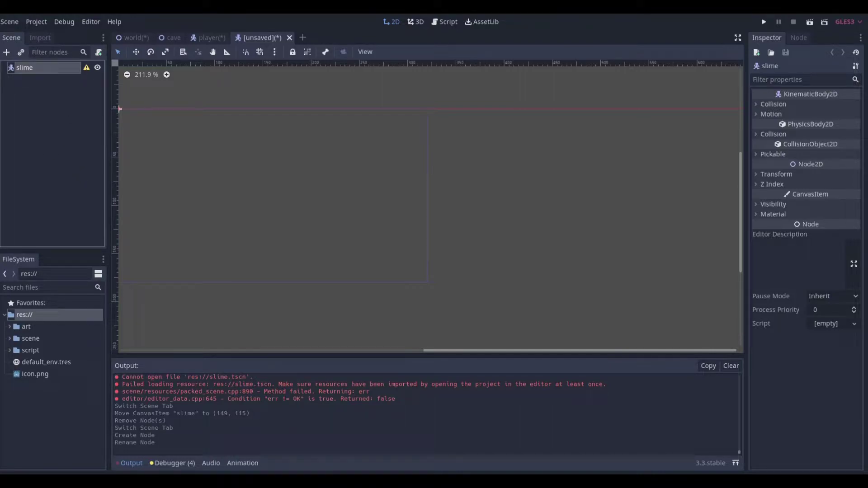
Add an AnimatedSprite and a CollisionShape2D as child nodes of the slime root.
click(7, 51)
text(anim)
key(Return)
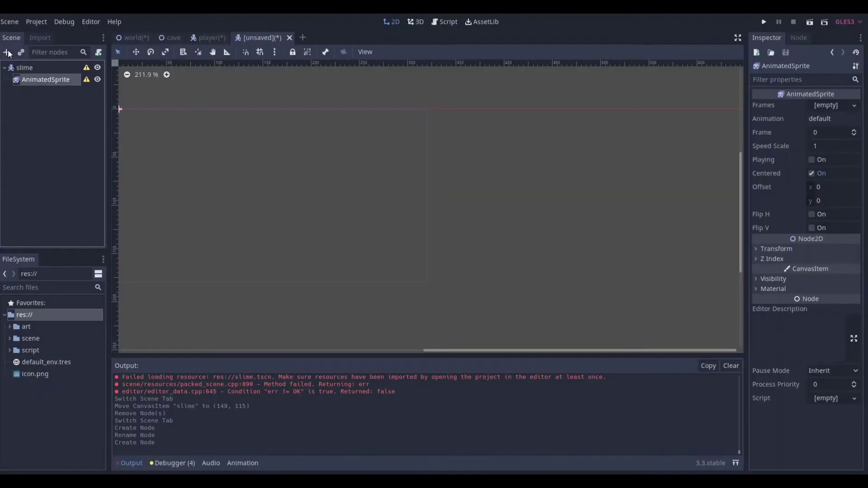
click(22, 71)
click(6, 54)
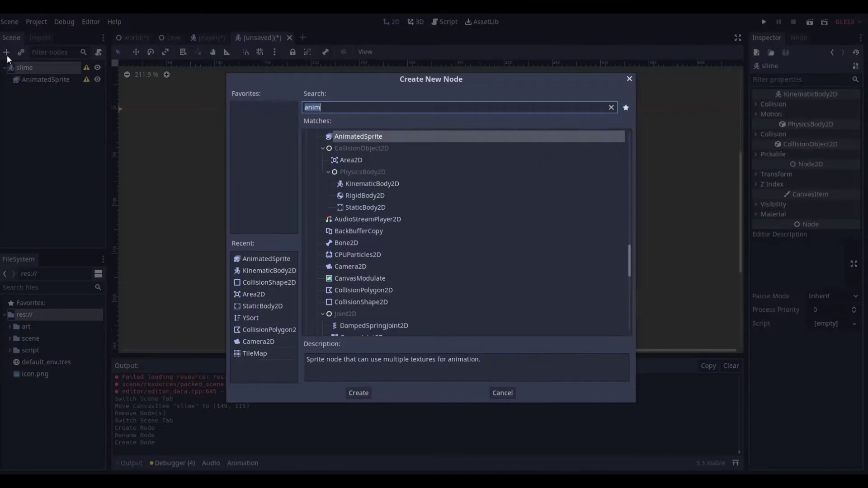
text(coll)
key(Down)
key(Return)
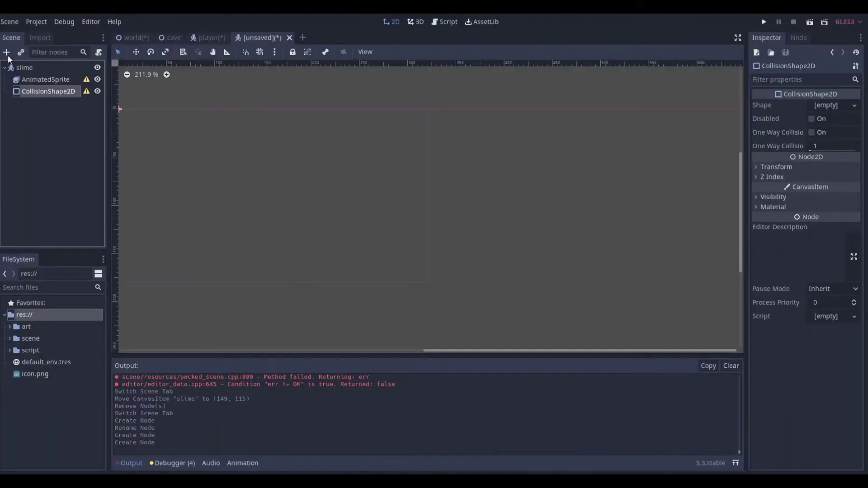
Add an Area2D as another child node of the slime root.
click(6, 53)
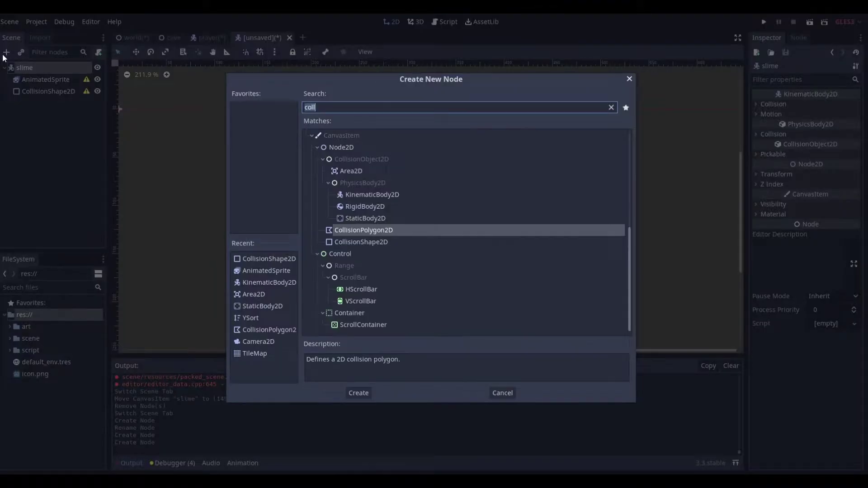
text(area)
key(Down)
key(Down)
key(Down)
key(Down)
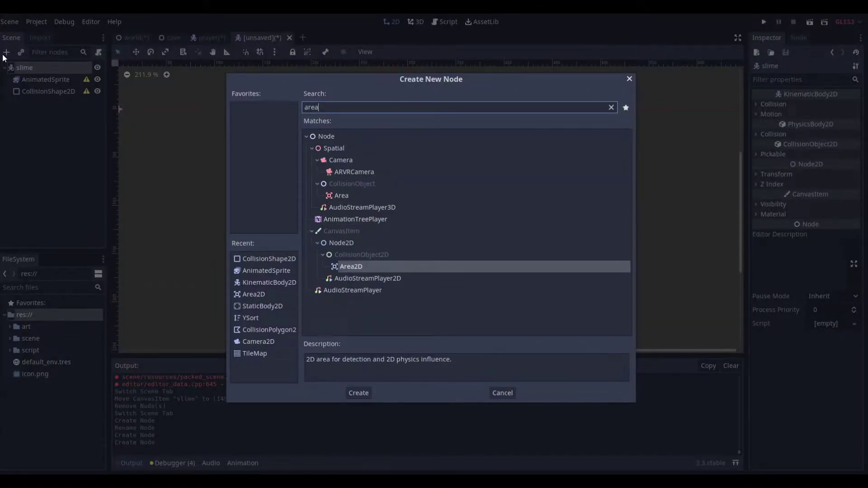
key(Return)
Add a CollisionShape2D as a child of the Area2D node.
click(7, 54)
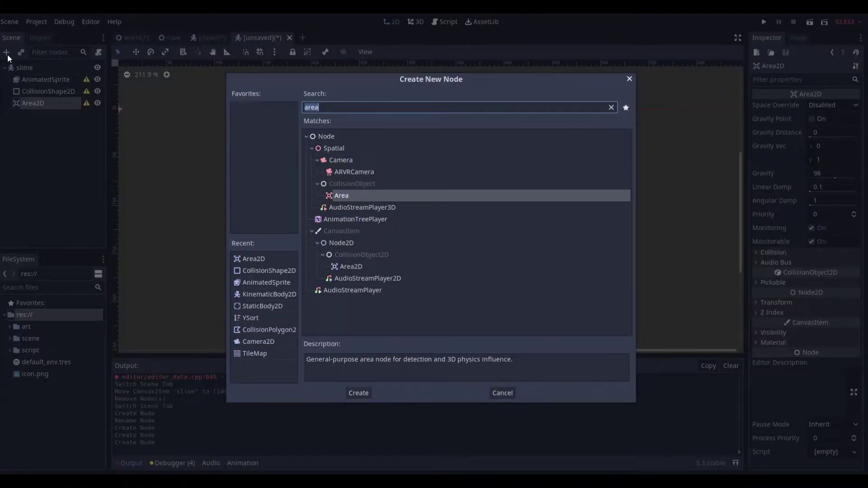
text(coll)
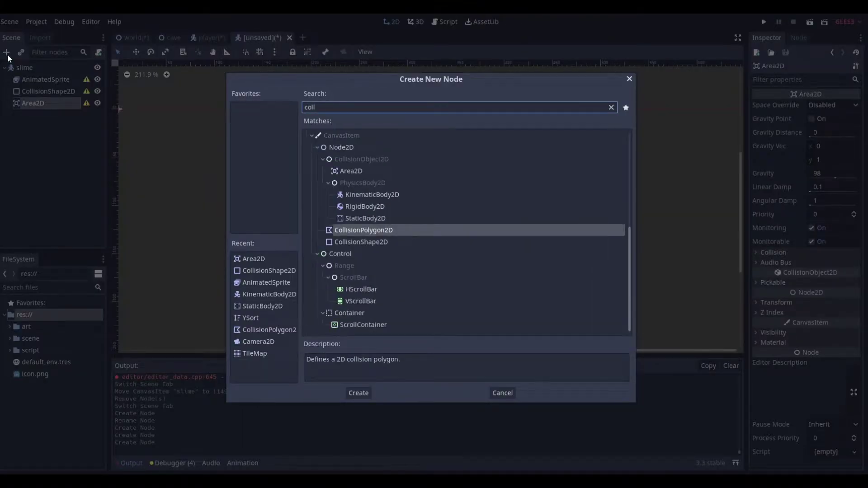
key(Down)
key(Return)
Rename the Area2D node to detection_area.
double_click(34, 103)
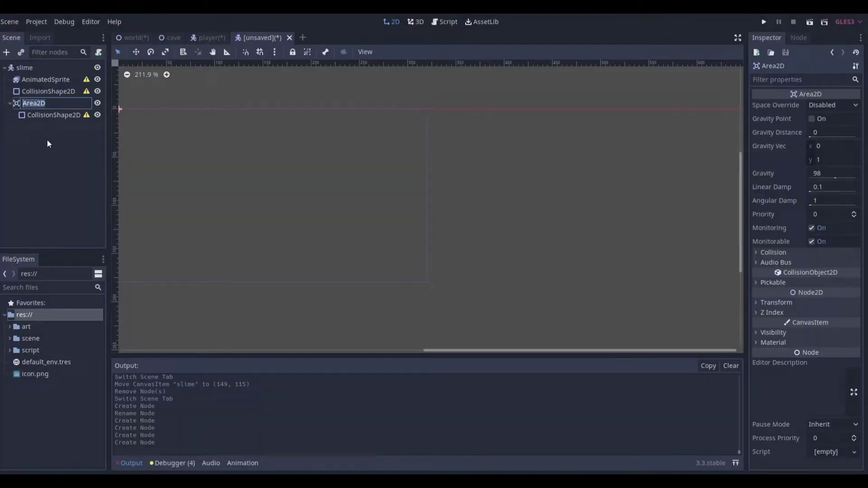
text(deca)
key(BackSpace)
text(tion)
key(BackSpace)
key(BackSpace)
key(BackSpace)
key(BackSpace)
key(BackSpace)
text(tection area)
key(Return)
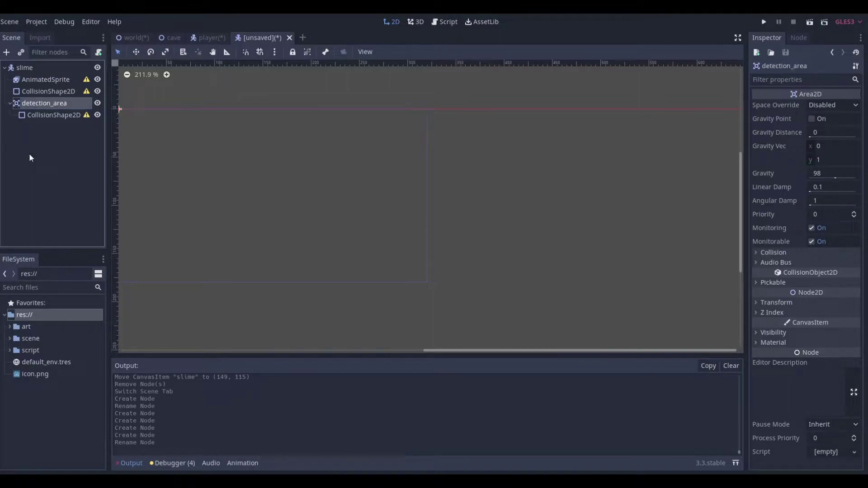
click(51, 115)
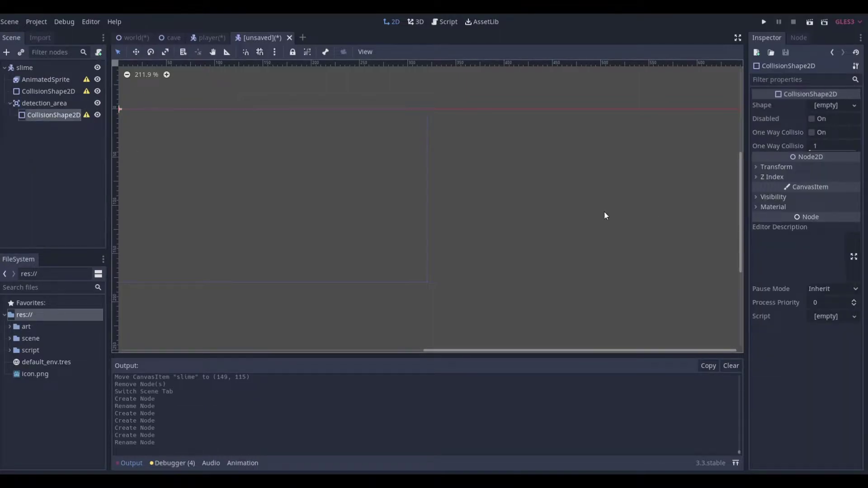
click(46, 103)
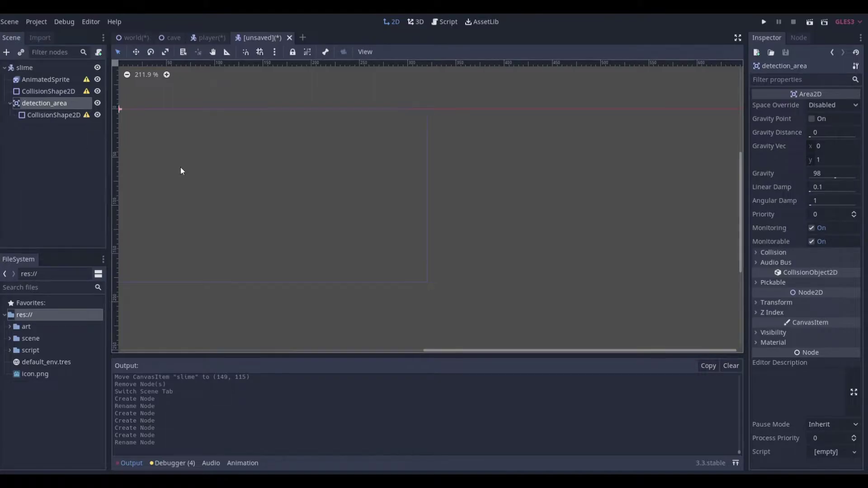
scroll(272, 190, down, 3)
scroll(135, 131, up, 4)
scroll(179, 148, up, 2)
scroll(179, 152, up, 2)
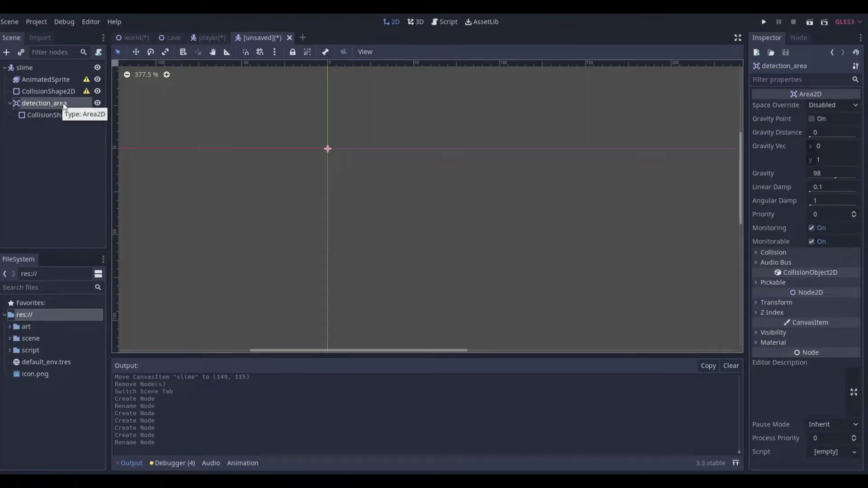
Assign a new SpriteFrames resource to the AnimatedSprite's Frames property and open it for editing.
click(60, 80)
click(847, 105)
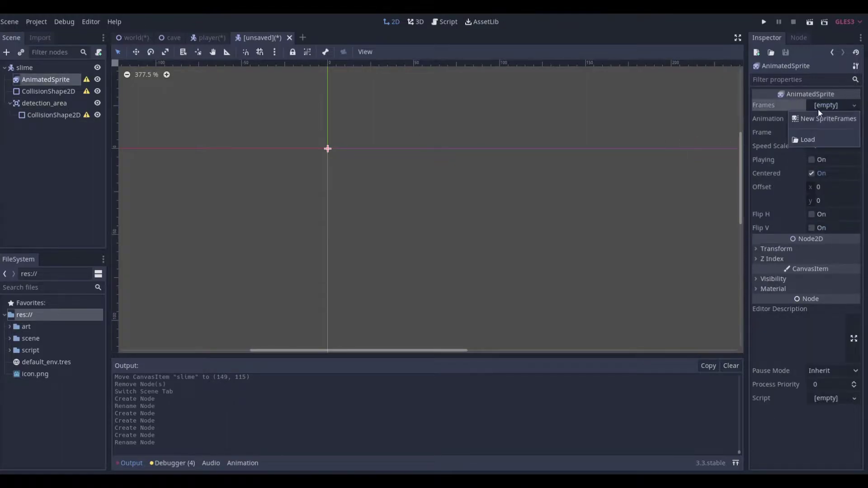
click(816, 116)
click(823, 107)
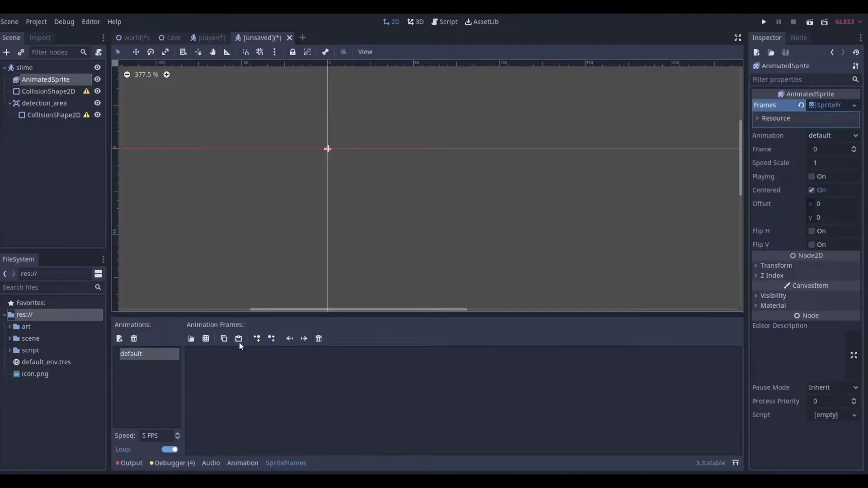
Rename the default animation in the SpriteFrames resource to walk.
double_click(159, 358)
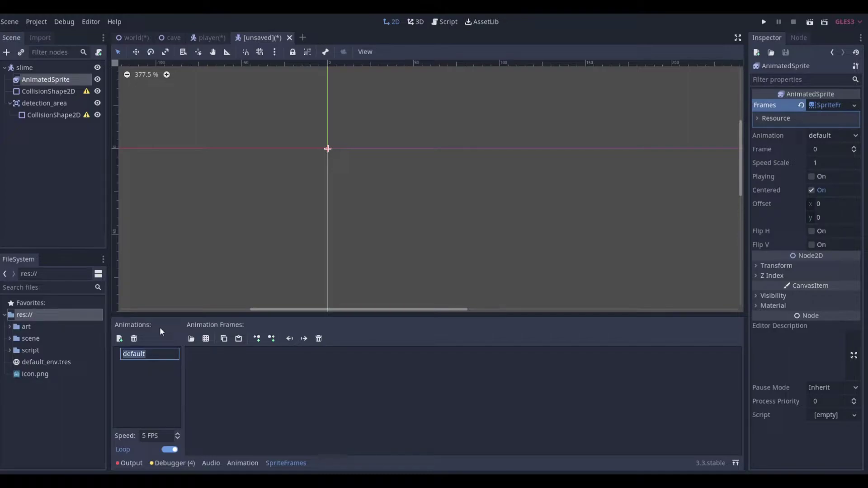
text(walk)
key(Return)
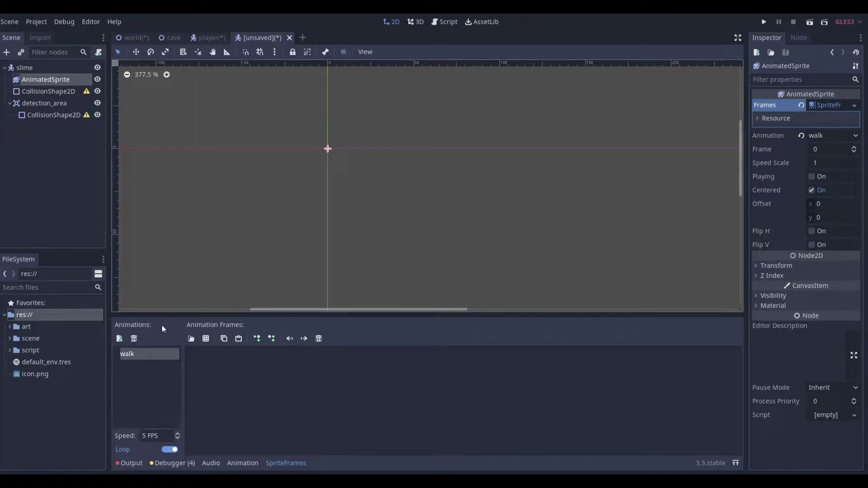
Add all four frames of slime_enemy.png to the walk animation, splitting the sprite sheet into 4 horizontal and 1 vertical.
click(207, 340)
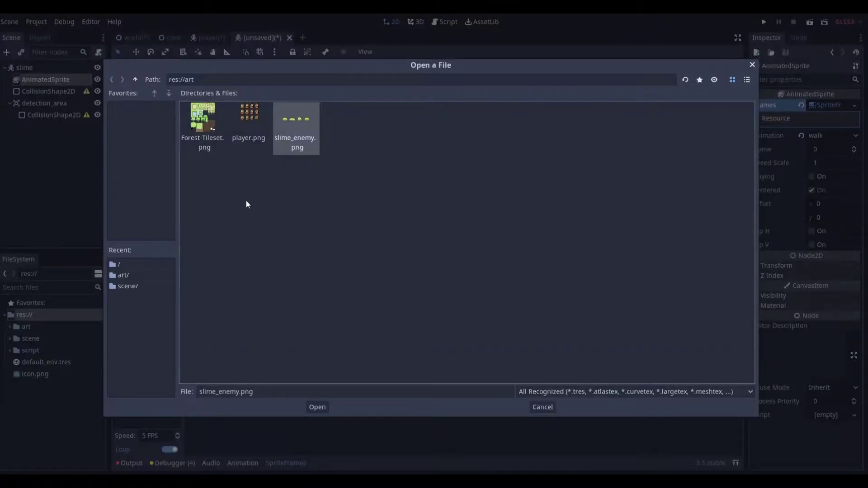
double_click(284, 136)
click(420, 243)
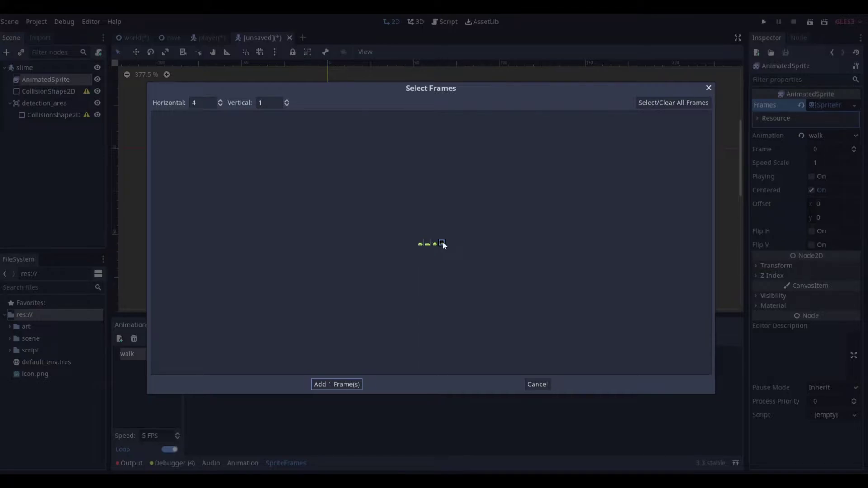
click(443, 243)
click(421, 244)
click(344, 384)
Move the AnimatedSprite straight up so the slime's lower part sits on the scene origin.
scroll(152, 97, up, 2)
scroll(329, 199, up, 2)
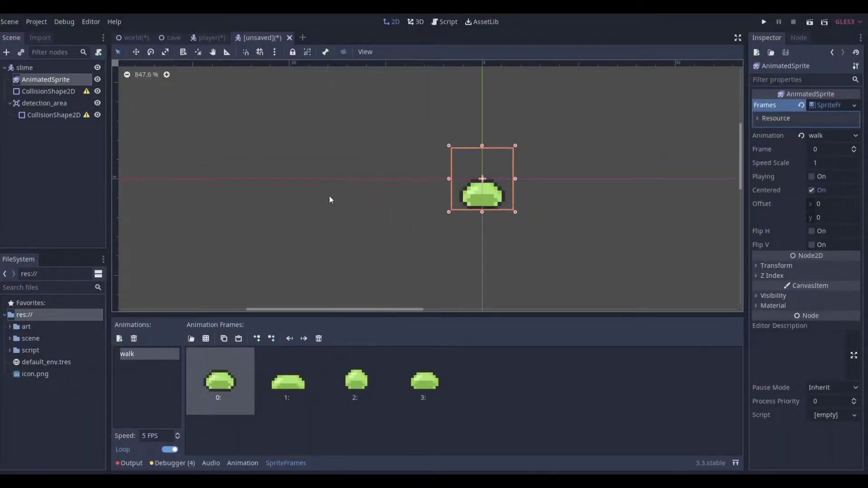
scroll(413, 222, up, 3)
drag(544, 184, 542, 141)
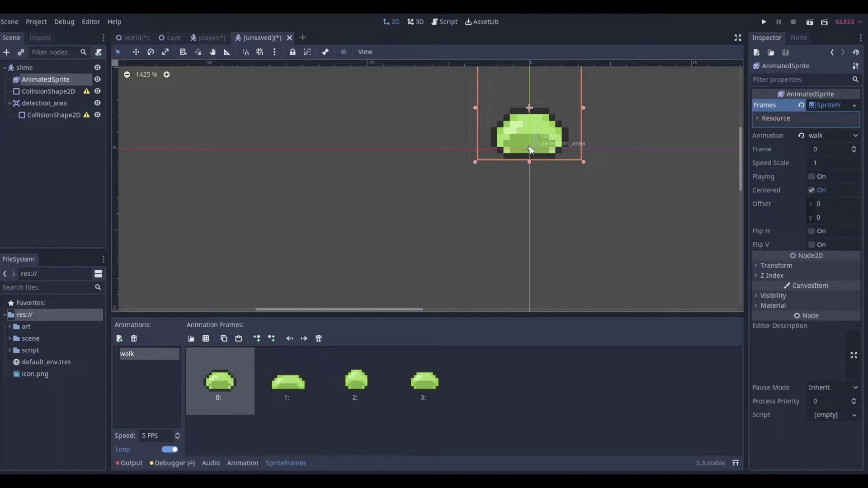
Give the slime body's CollisionShape2D a new circle shape and shrink and reposition it to fit inside the slime sprite.
click(54, 91)
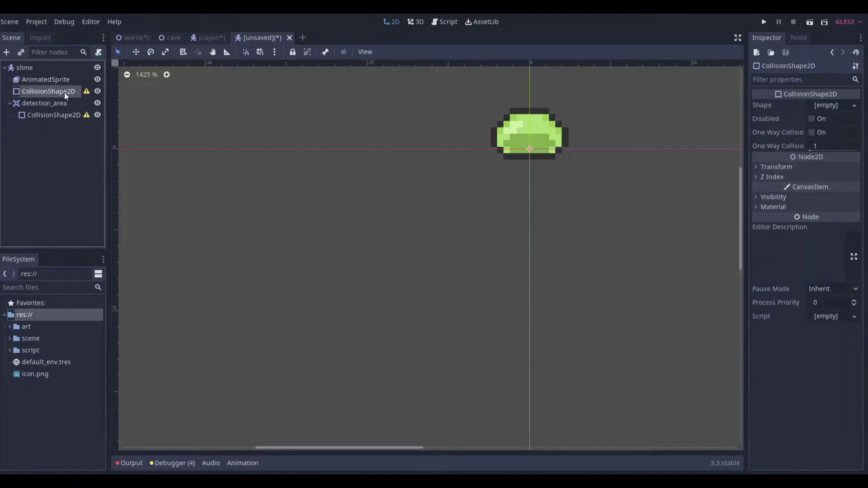
click(835, 105)
click(794, 129)
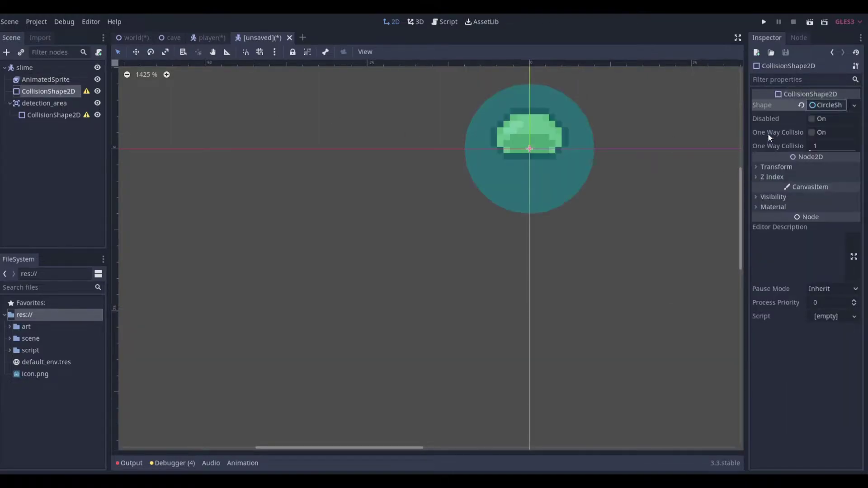
drag(593, 149, 552, 138)
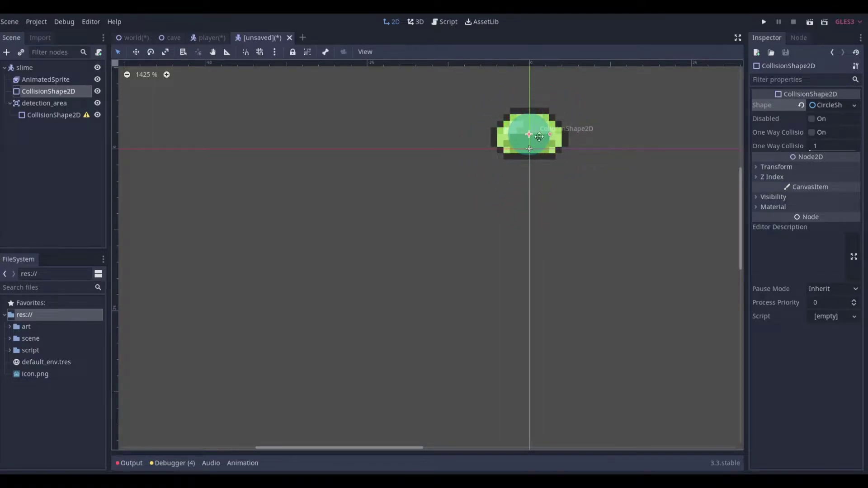
Assign a new circle shape to the CollisionShape2D under detection_area.
click(35, 105)
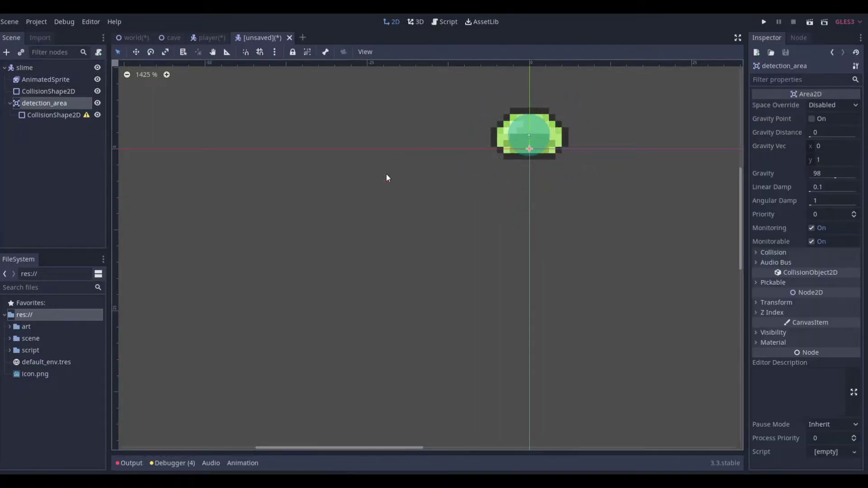
click(835, 105)
click(54, 115)
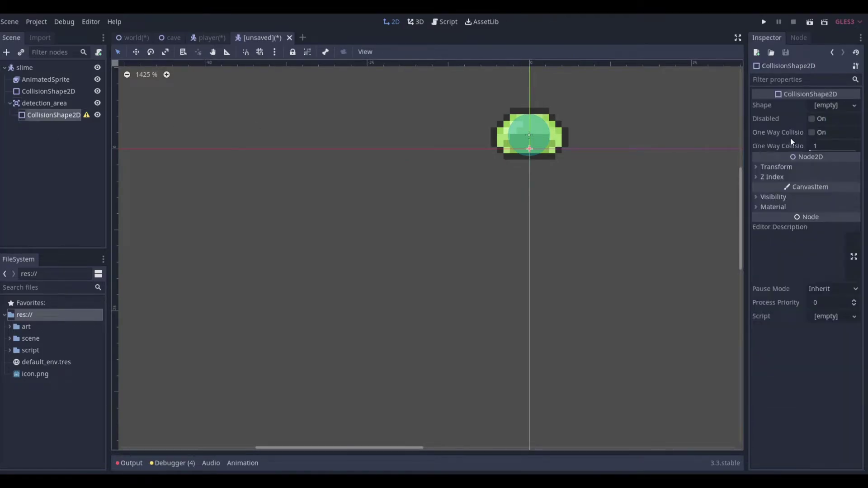
click(835, 105)
click(809, 128)
Enlarge the detection_area's circle to cover a wide zone around the slime and centre it on the sprite.
scroll(357, 151, down, 5)
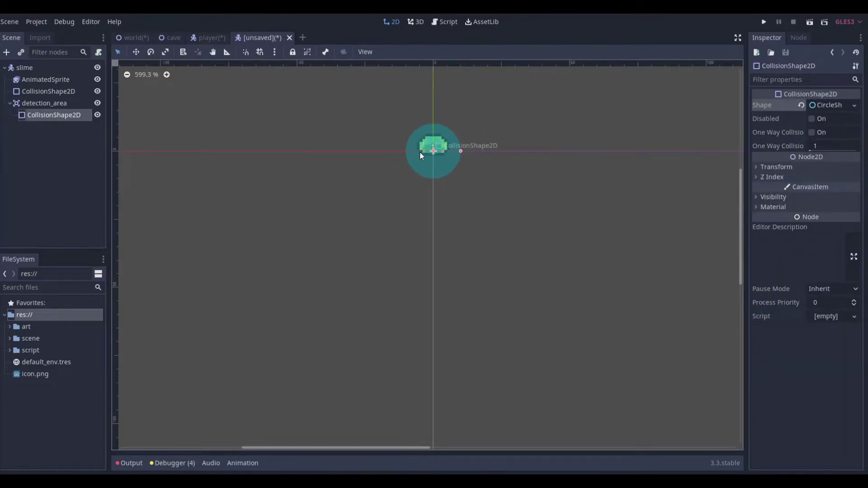
scroll(421, 156, down, 1)
drag(453, 150, 534, 179)
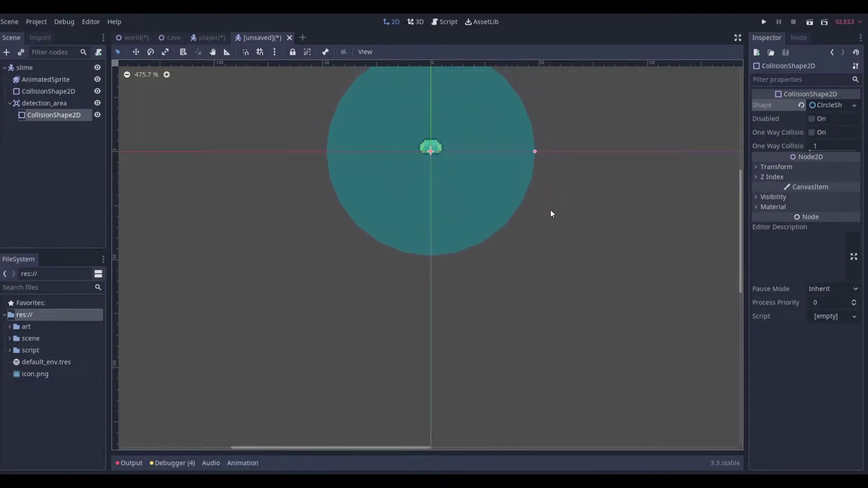
drag(485, 199, 491, 192)
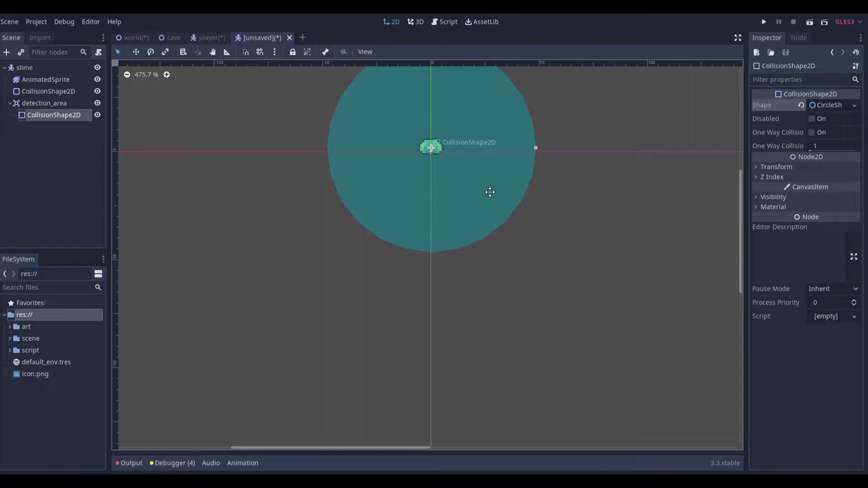
click(558, 204)
scroll(564, 202, down, 3)
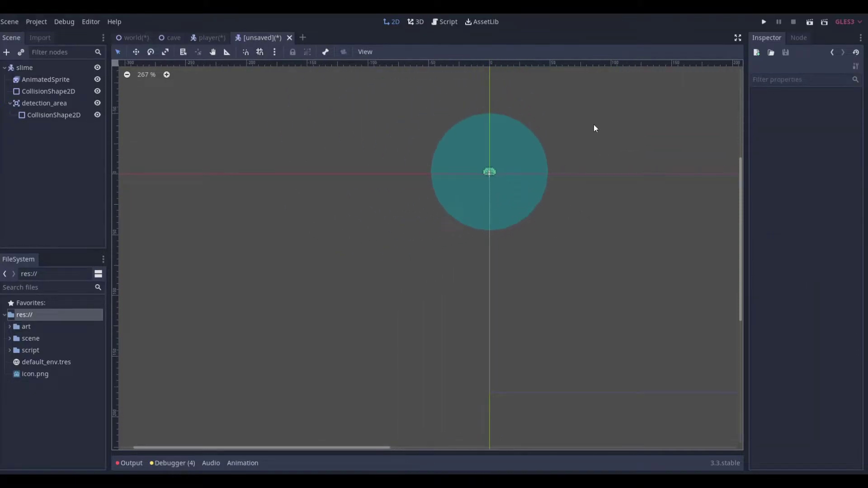
scroll(594, 126, up, 4)
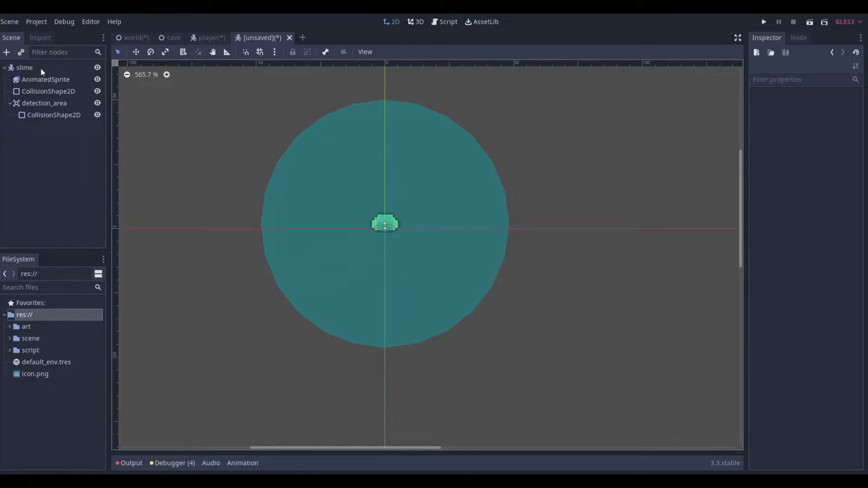
Attach a new GDScript slime.gd to the slime root node and delete the template code below the extends line.
click(86, 67)
click(100, 53)
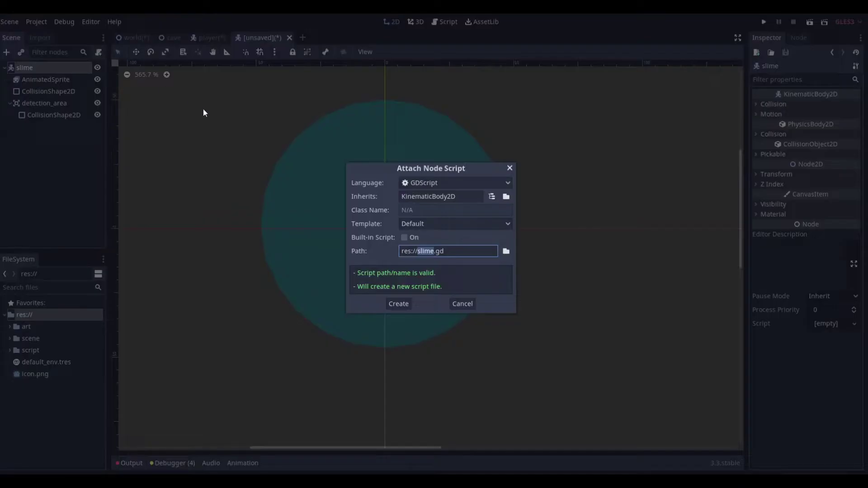
click(399, 304)
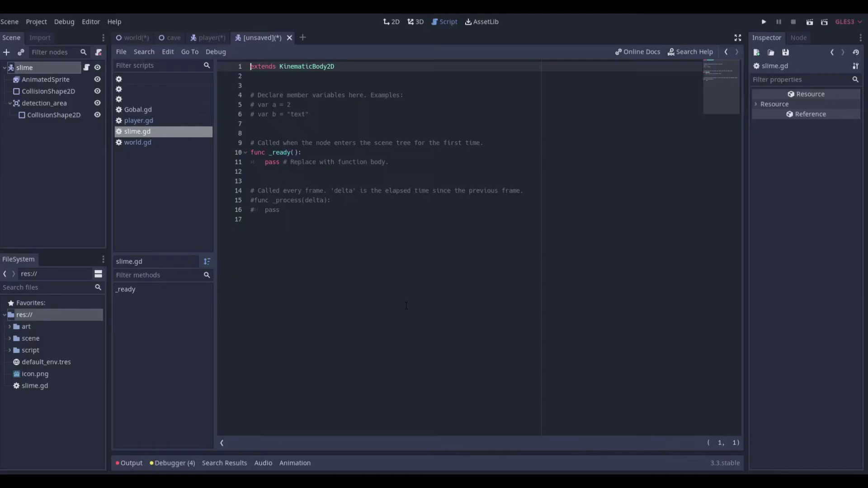
drag(280, 220, 210, 96)
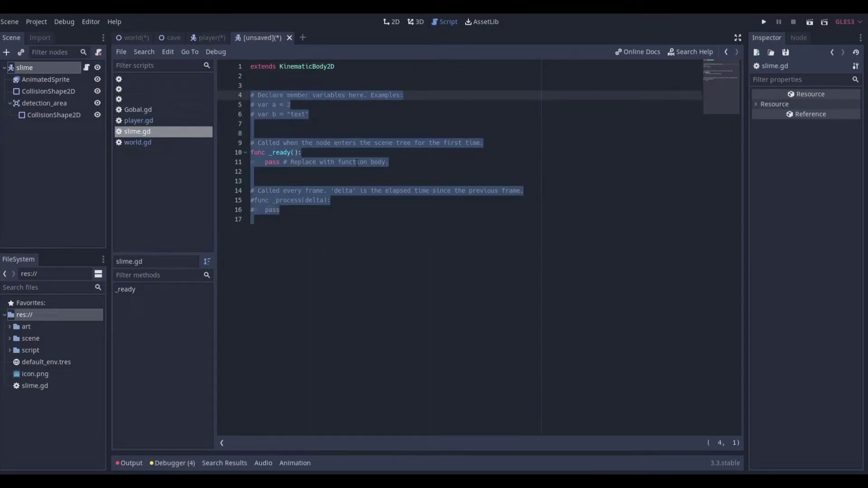
key(BackSpace)
key(BackSpace)
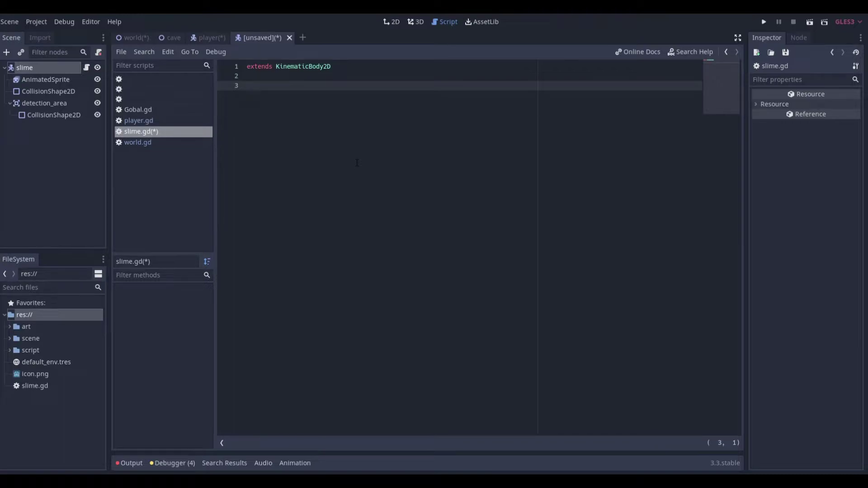
Declare the script variables speed = 25, motion = Vector2.ZERO and player = null in slime.gd.
text(var speed = 25)
key(Return)
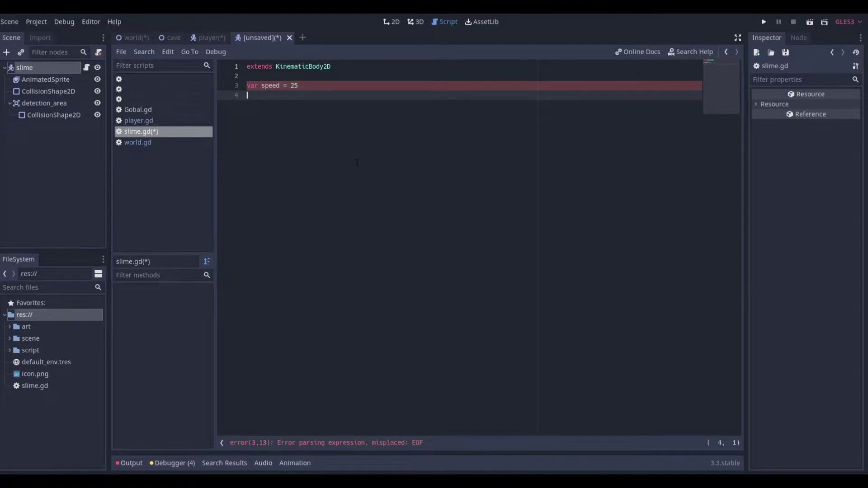
text(var motion = Vector2.ZERO)
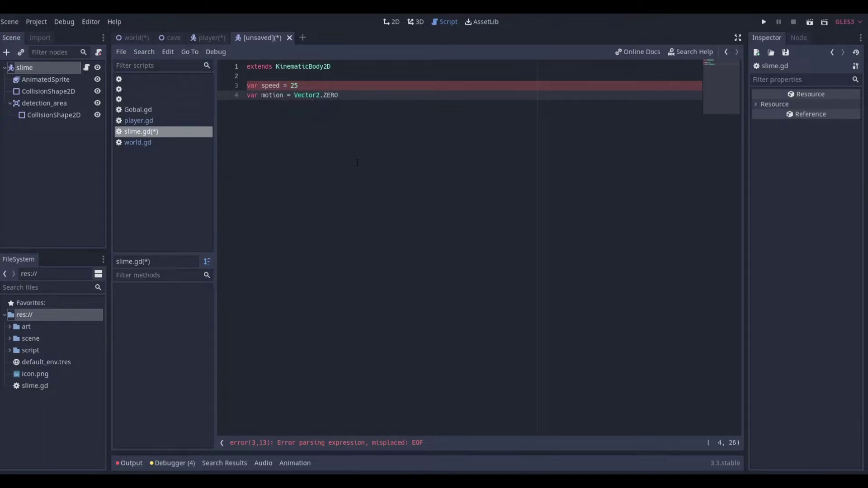
key(Return)
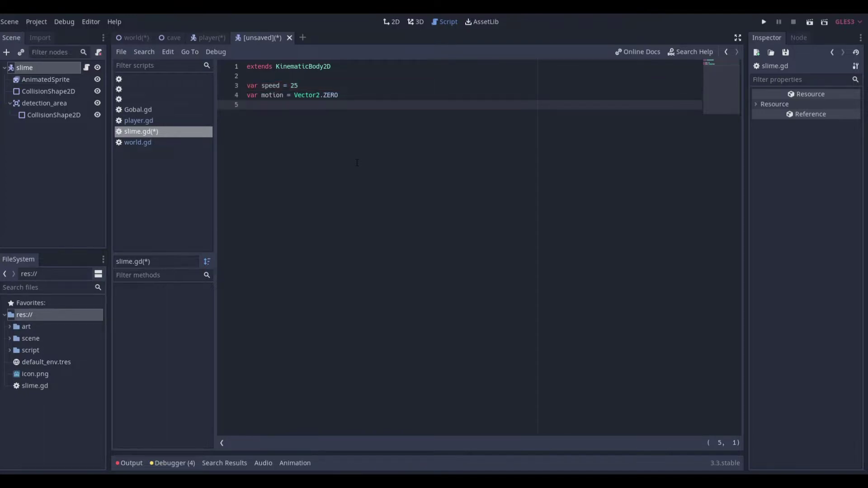
key(Return)
text(var pl)
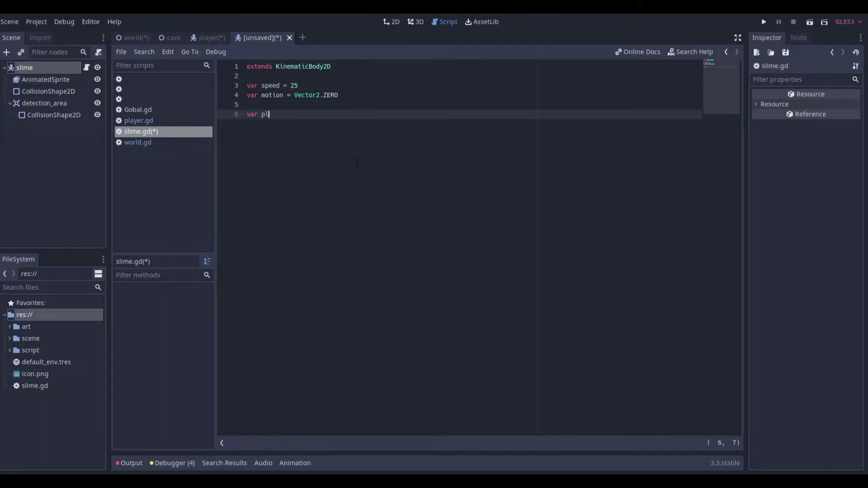
text(ayer = null)
Save the scene as slime.tscn in the scene folder.
key(ctrl+s)
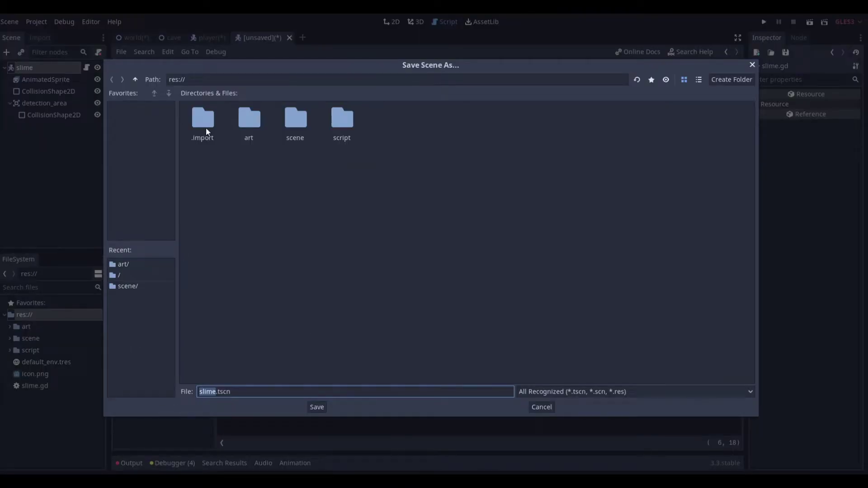
double_click(294, 125)
click(317, 407)
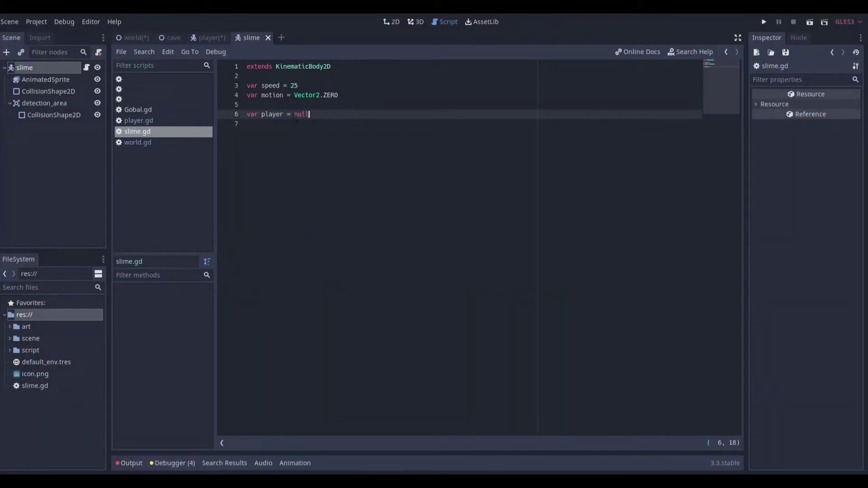
drag(285, 115, 265, 114)
click(318, 117)
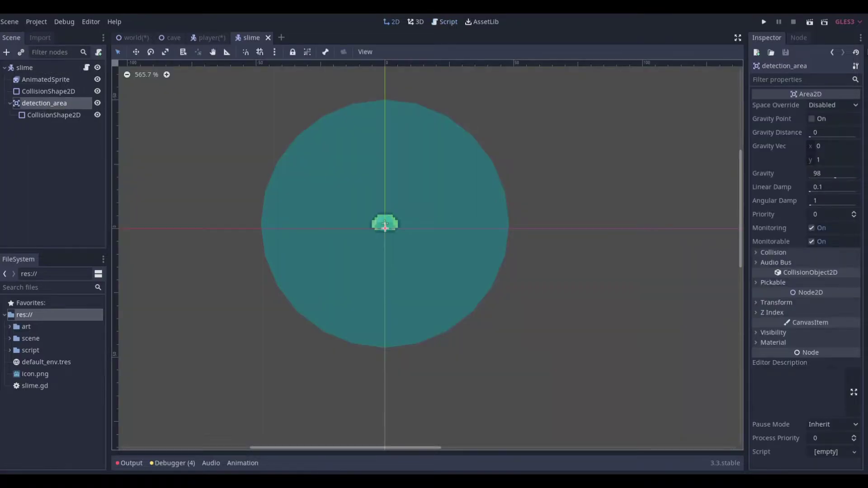
Connect the detection_area's body_entered signal to the slime node with the receiver method _on_detection_area_body_entered.
click(800, 38)
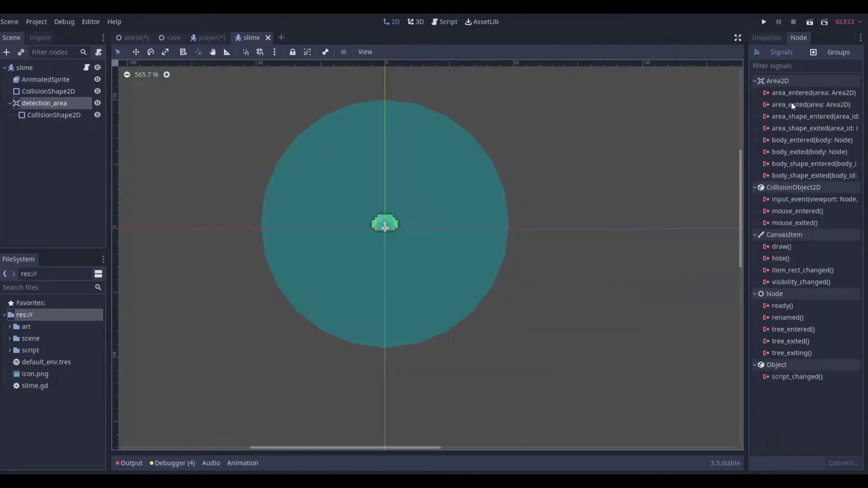
double_click(799, 140)
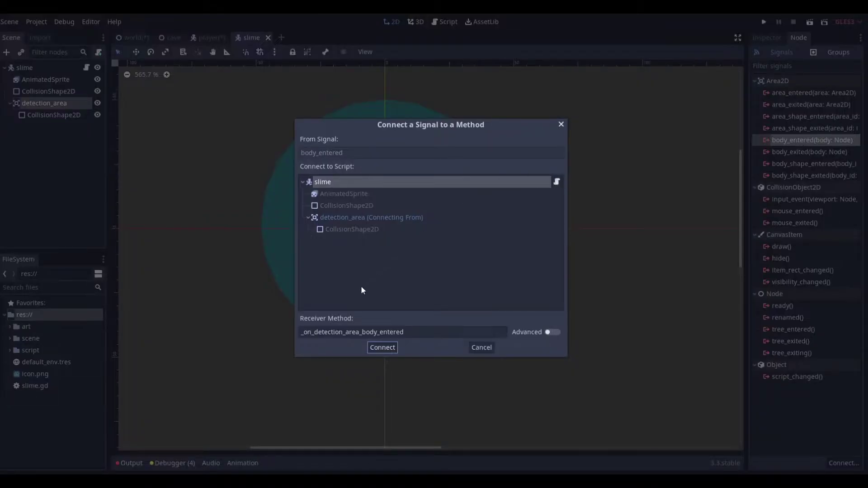
click(381, 348)
Replace the placeholder in _on_detection_area_body_entered with player = body and save.
shift+drag(432, 155, 475, 160)
text(body)
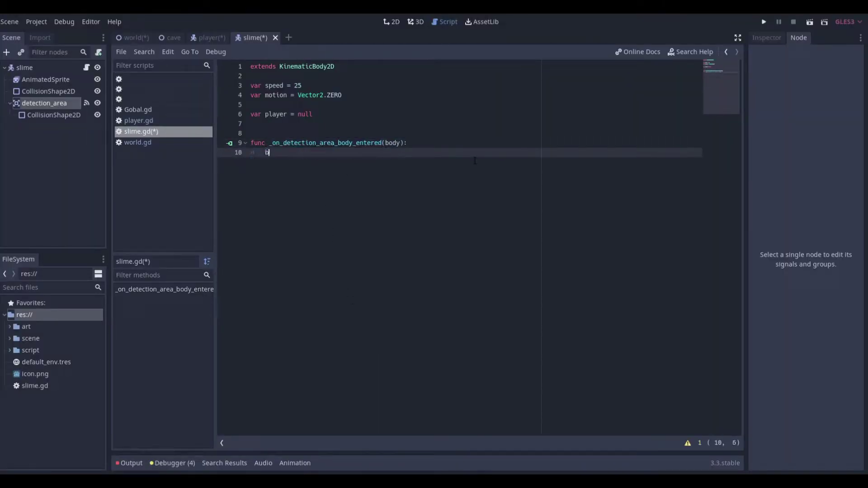
key(BackSpace)
key(BackSpace)
key(BackSpace)
key(BackSpace)
text(pla)
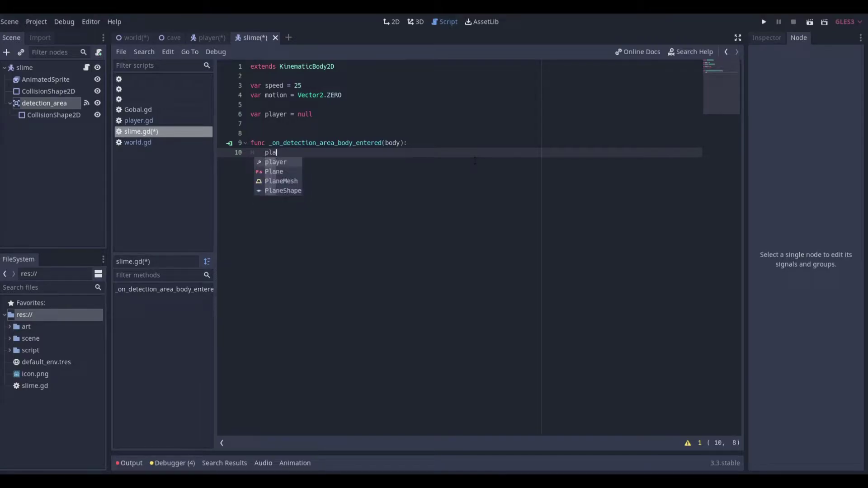
text(yer = body)
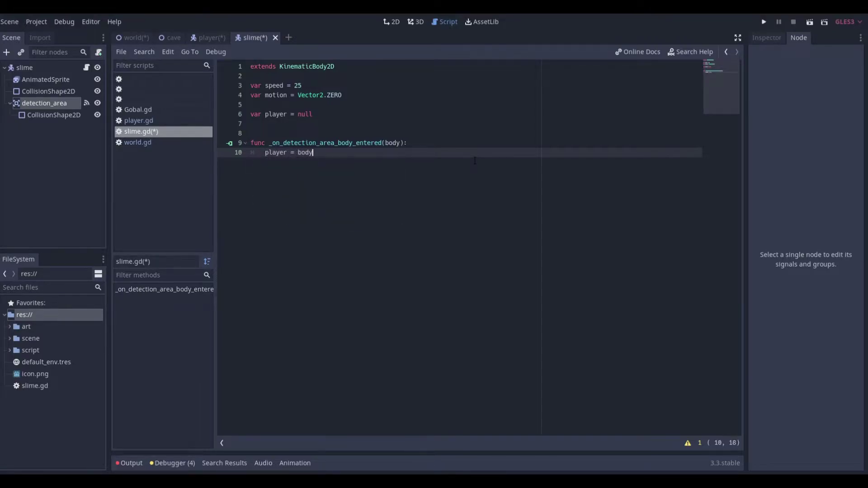
key(ctrl+s)
click(385, 143)
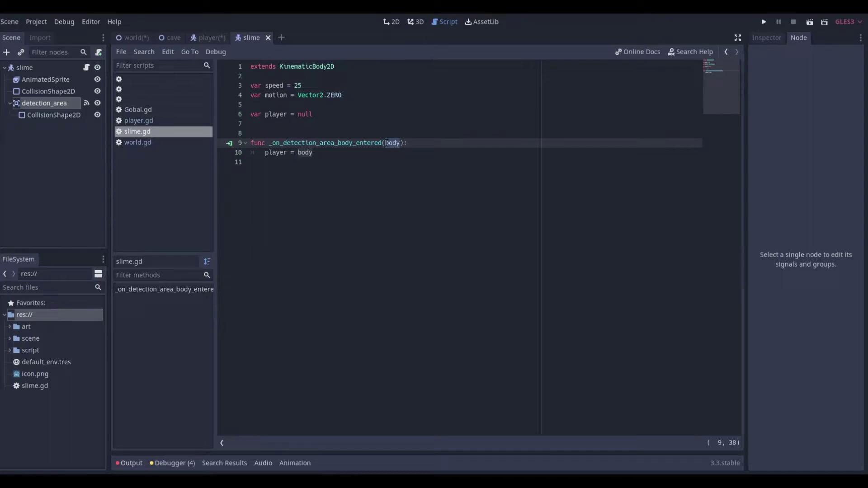
mouse_move(313, 152)
mouse_down()
mouse_move(242, 143)
mouse_move(298, 152)
mouse_up()
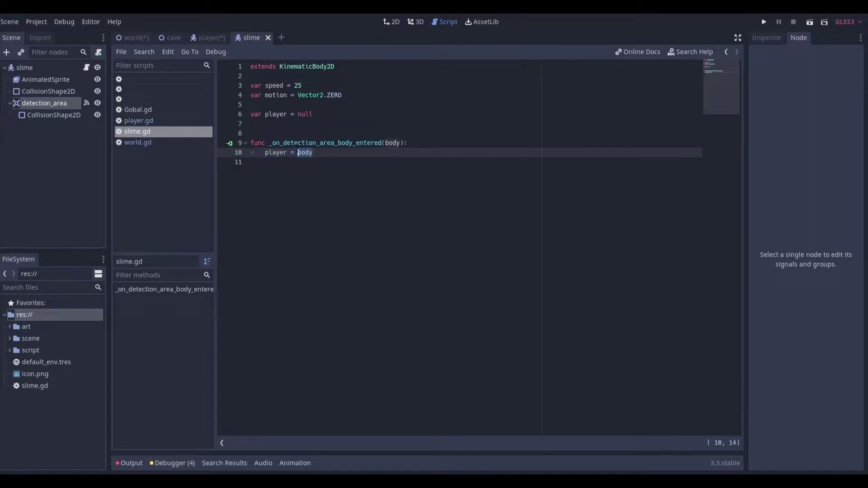
double_click(280, 153)
click(280, 154)
drag(296, 143, 382, 143)
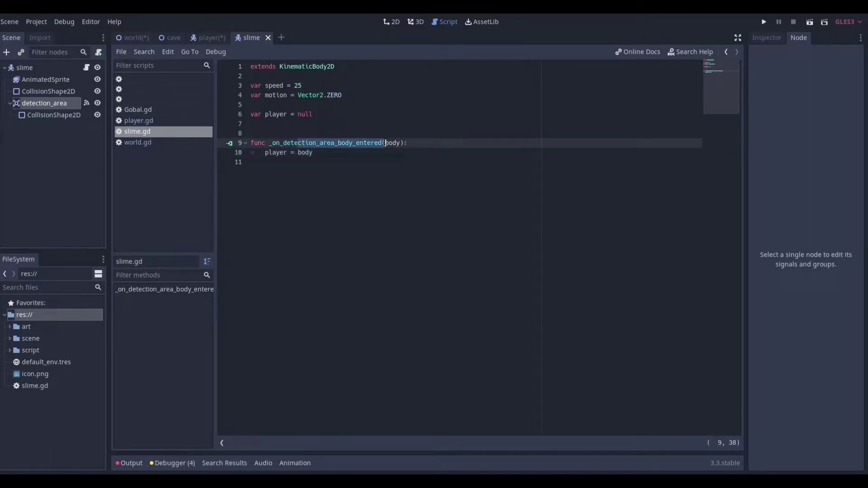
Connect the detection_area's body_exited signal to the slime node with the receiver method _on_detection_area_body_exited.
click(48, 104)
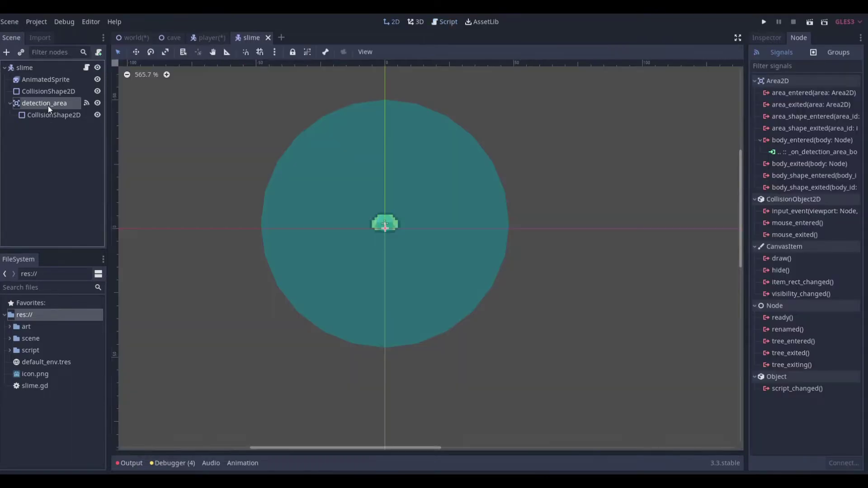
double_click(789, 164)
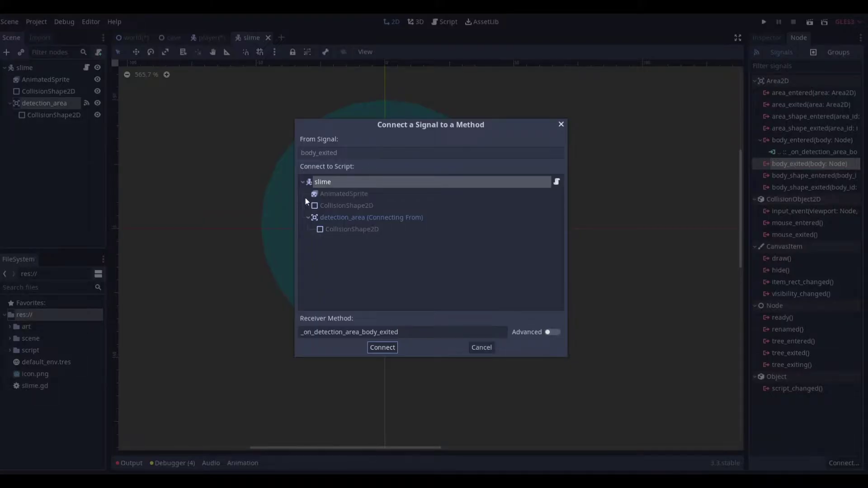
click(387, 350)
Replace the placeholder in _on_detection_area_body_exited with player = null.
drag(389, 190, 265, 190)
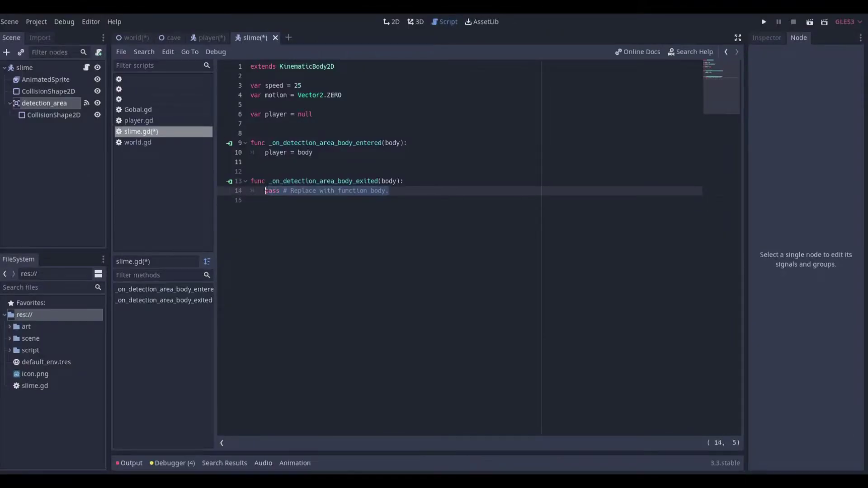
key(BackSpace)
text(player)
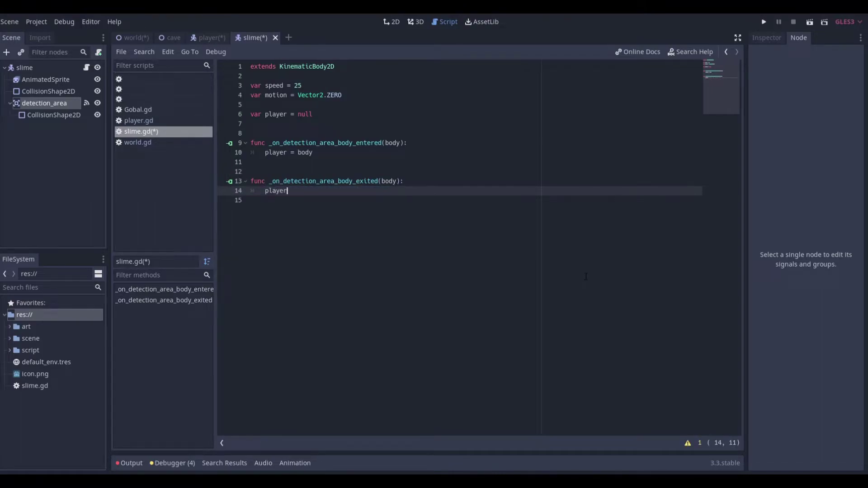
text( = null)
Make room above the signal functions and add func _physics_process(delta): with motion = Vector2.ZERO as its first line.
click(251, 181)
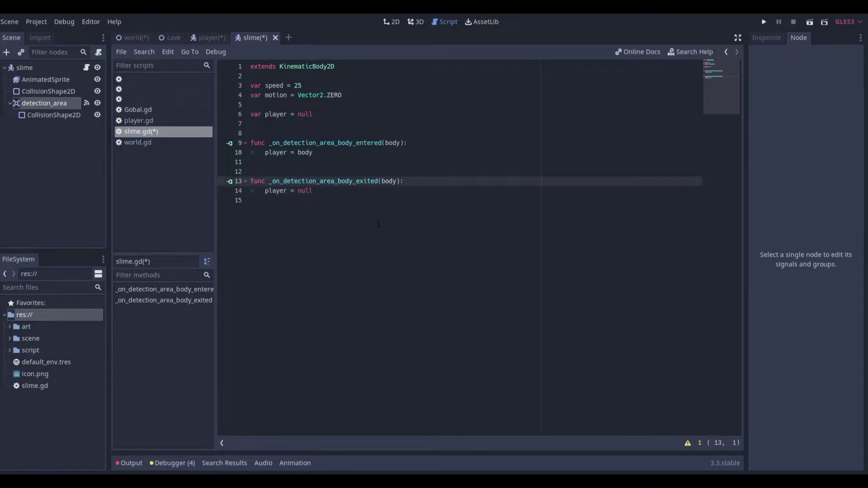
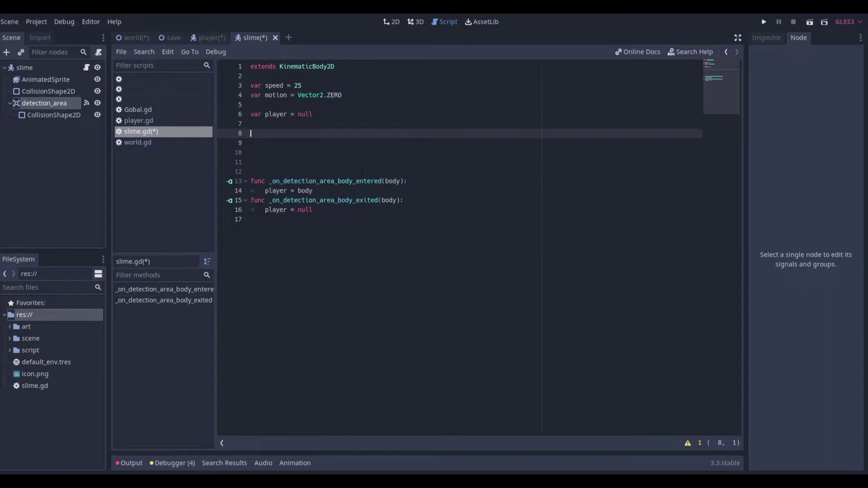
text(unc _p)
key(Return)
key(Return)
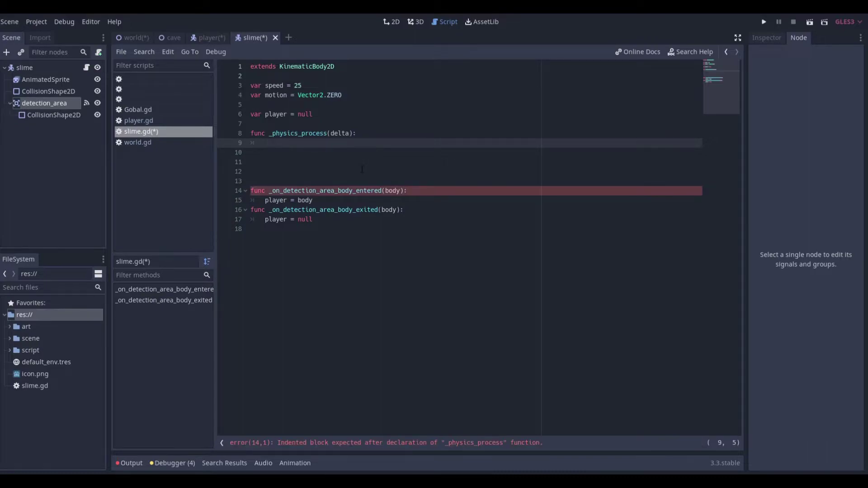
text(motion = m)
key(BackSpace)
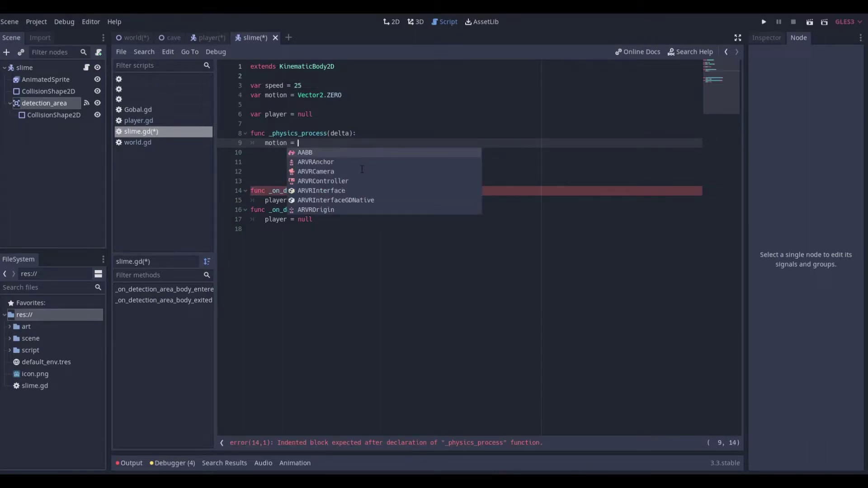
text(Vect)
key(Return)
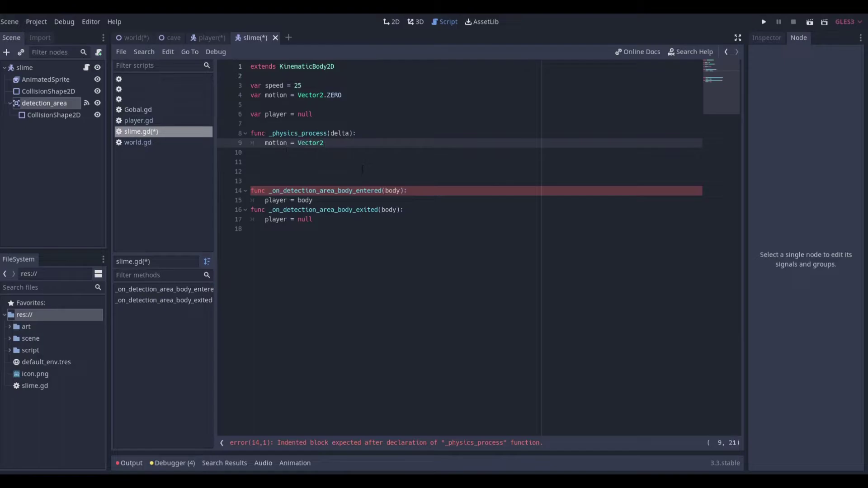
text(.ZERO)
key(Return)
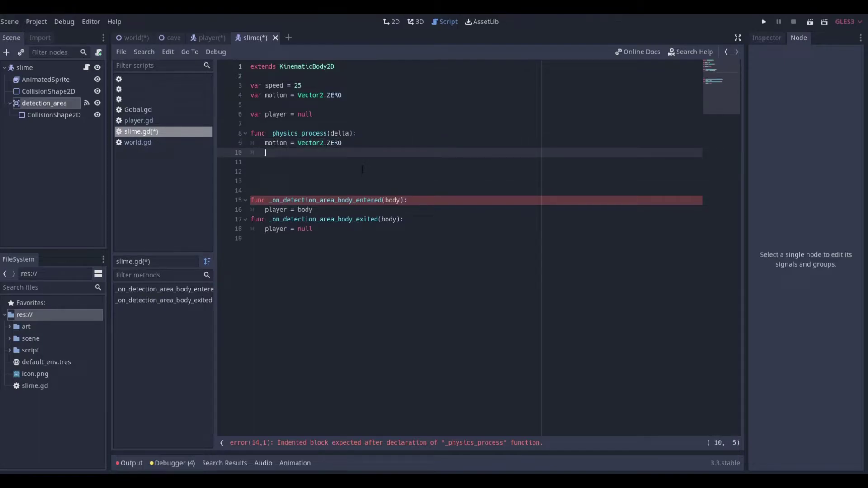
Add an if player: block in _physics_process containing motion = position.direction_to(player.position) * speed.
text(if player)
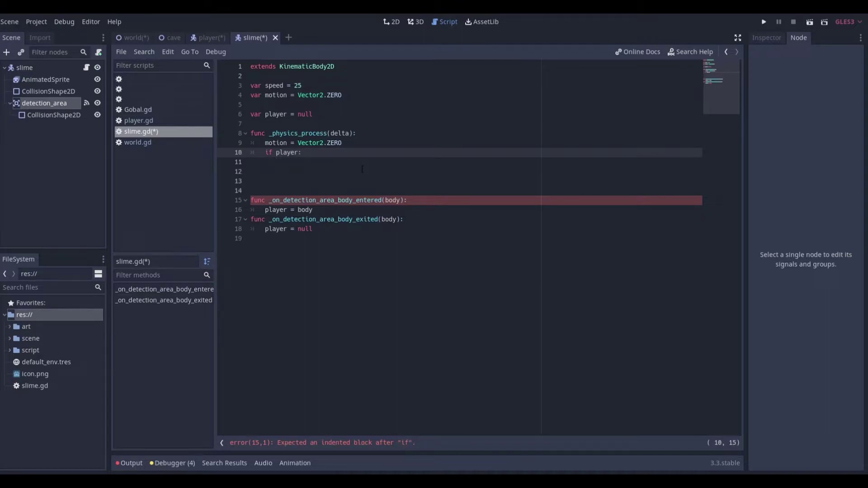
key(Return)
text(motion)
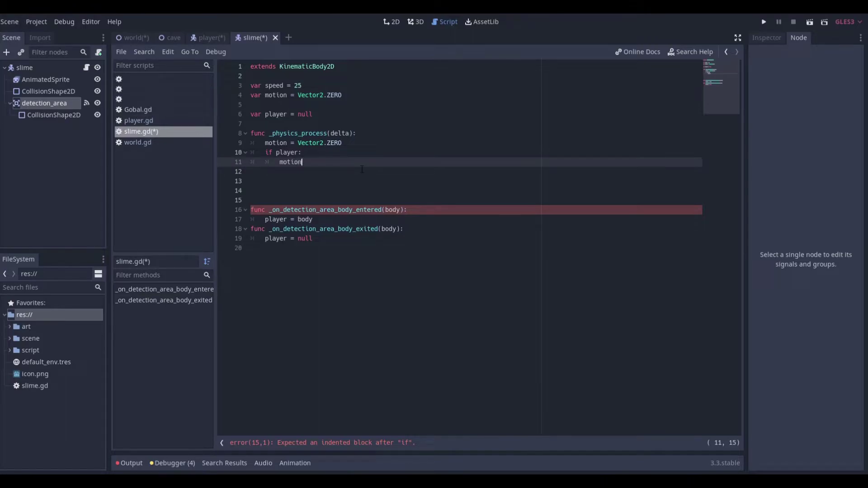
text( = position.direction)
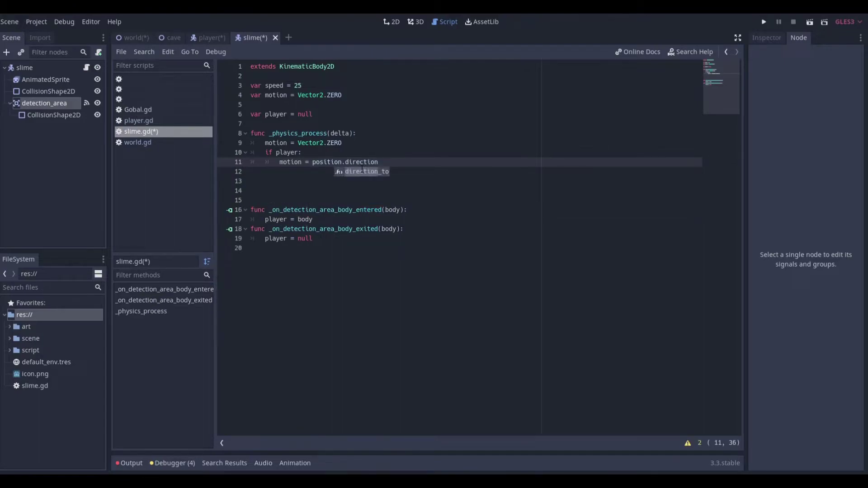
key(Return)
text(pl)
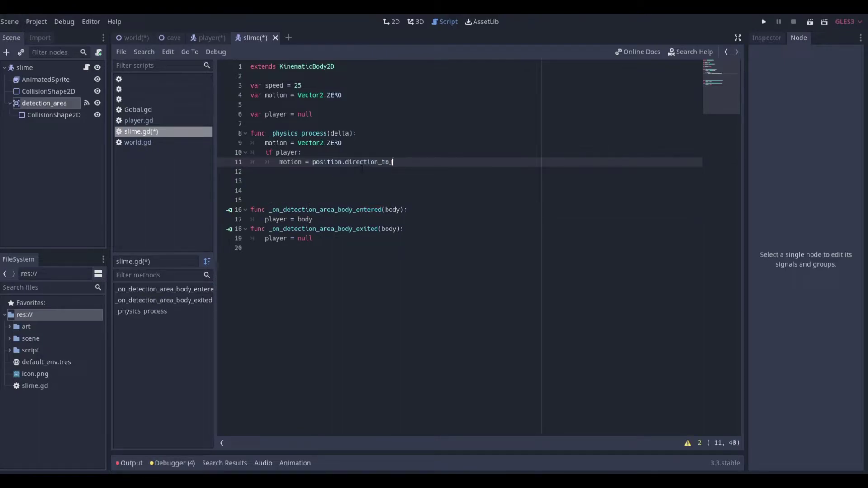
text(ayer.position)
text() * speed)
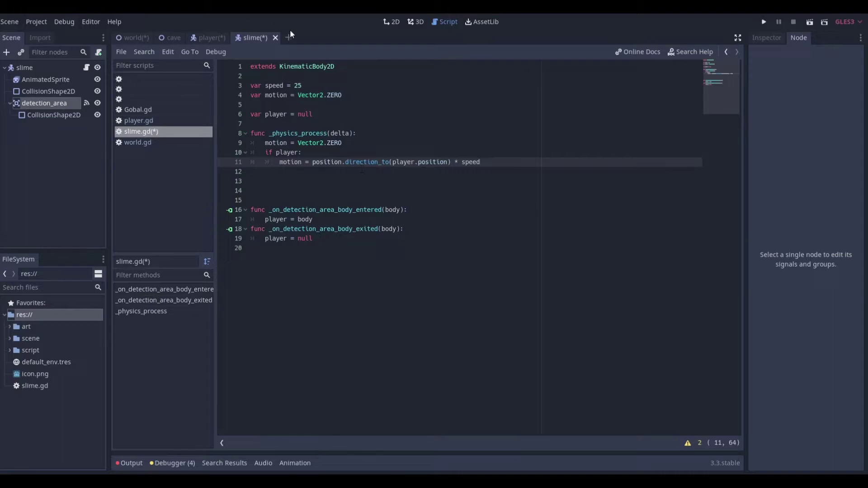
Examine the parts of the direction_to line: the slime's position, the player's position and the speed multiplier.
drag(303, 152, 481, 162)
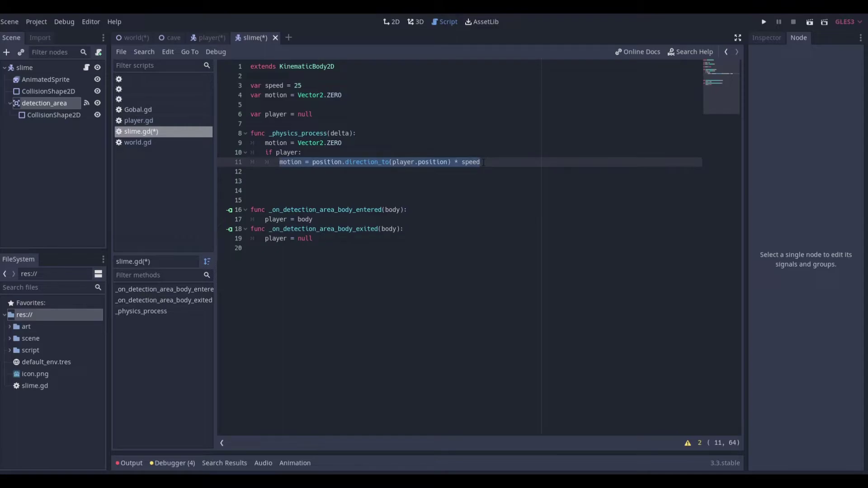
drag(302, 153, 451, 162)
click(316, 162)
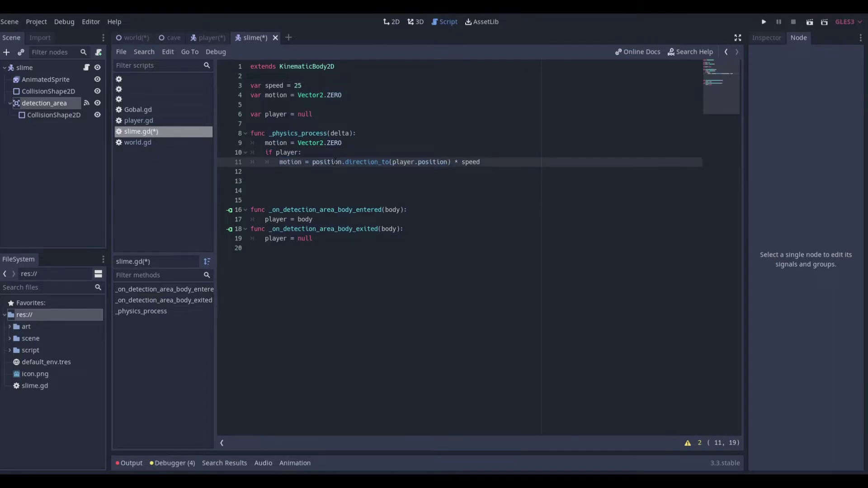
drag(364, 161, 398, 162)
click(407, 161)
double_click(327, 162)
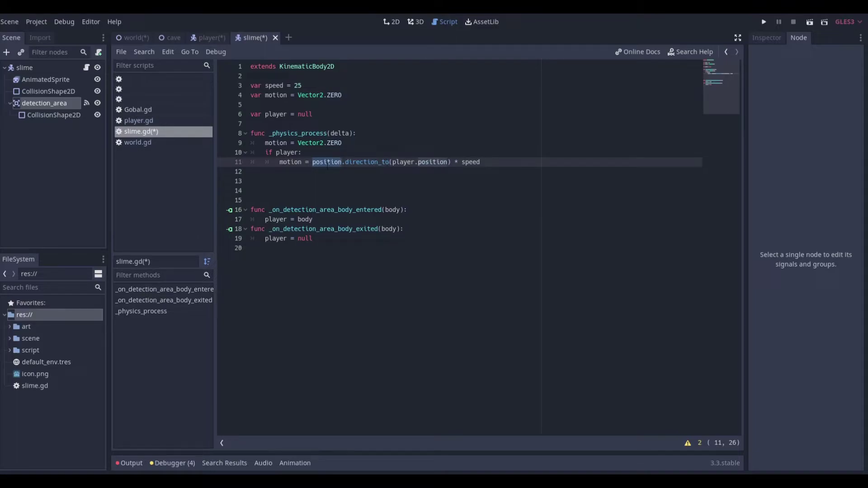
drag(312, 162, 344, 162)
drag(392, 162, 451, 162)
drag(345, 162, 448, 162)
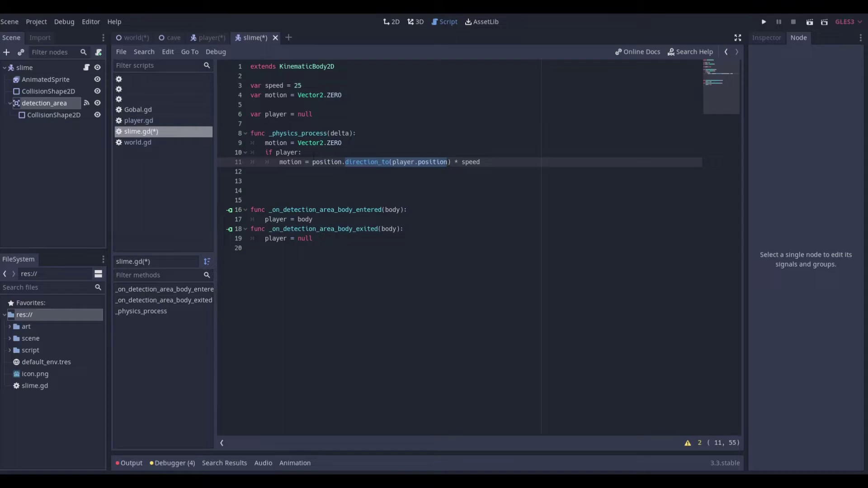
drag(312, 162, 481, 162)
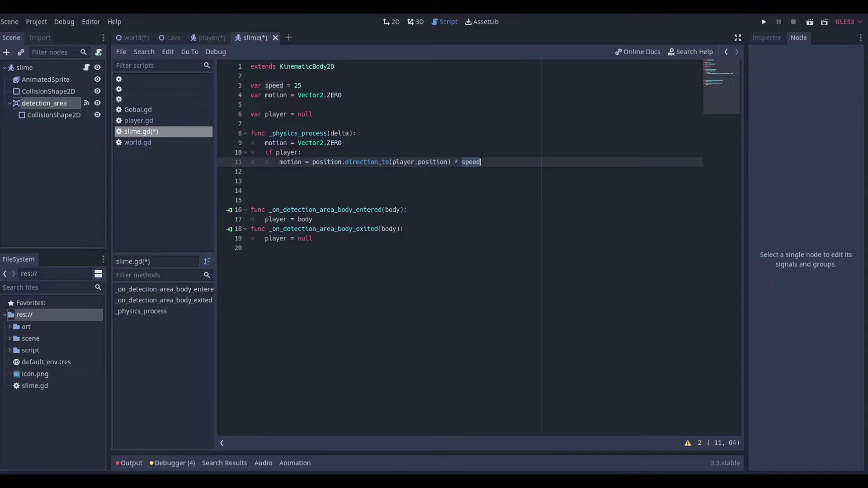
Add motion = move_and_slide(motion) after the if player: block, at the function's own indentation level.
click(510, 163)
key(Return)
text(,pto)
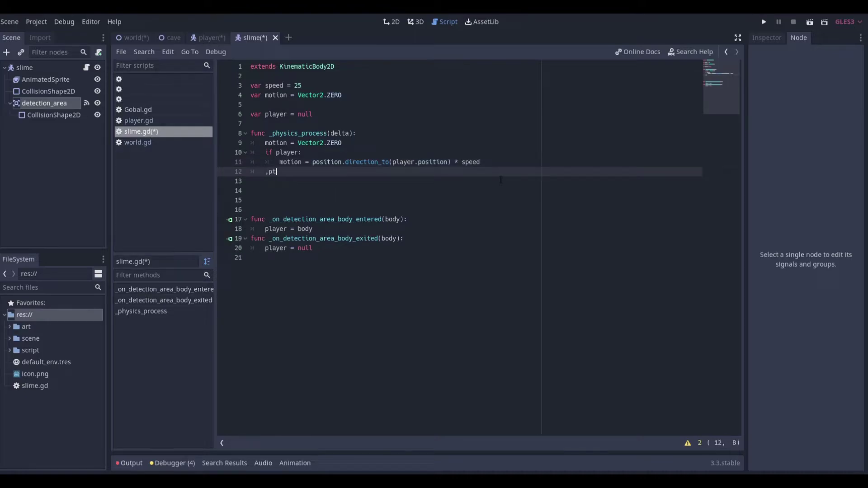
key(BackSpace)
key(BackSpace)
key(BackSpace)
text(otion = move_a)
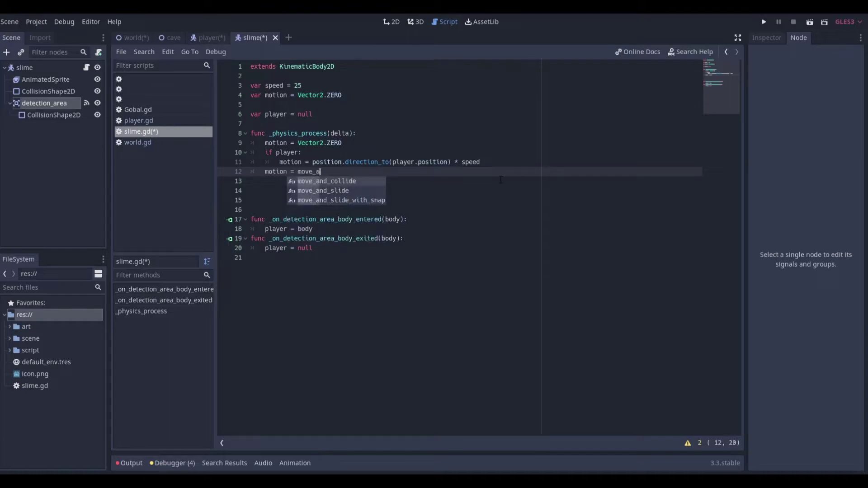
text(nd-slid)
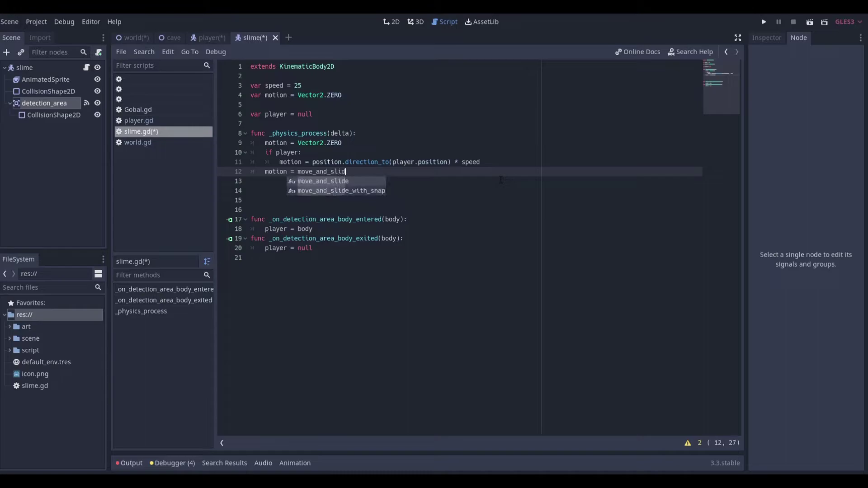
text(e(motio)
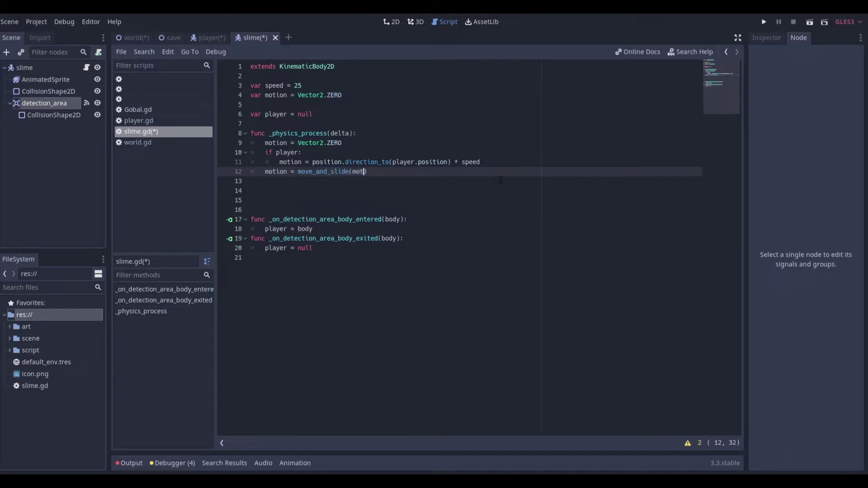
text(n)
Remove the extra blank lines above _on_detection_area_body_entered and save the slime scene and script.
click(356, 179)
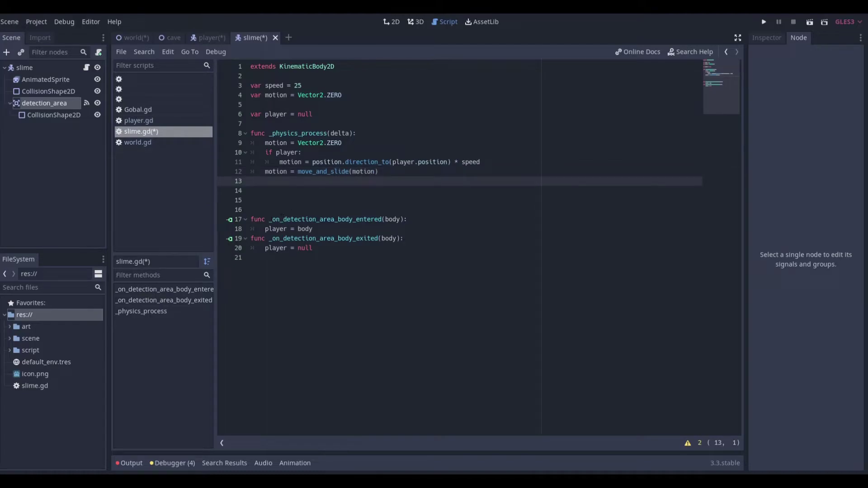
key(Down)
key(Down)
key(Down)
key(Down)
key(BackSpace)
key(BackSpace)
key(BackSpace)
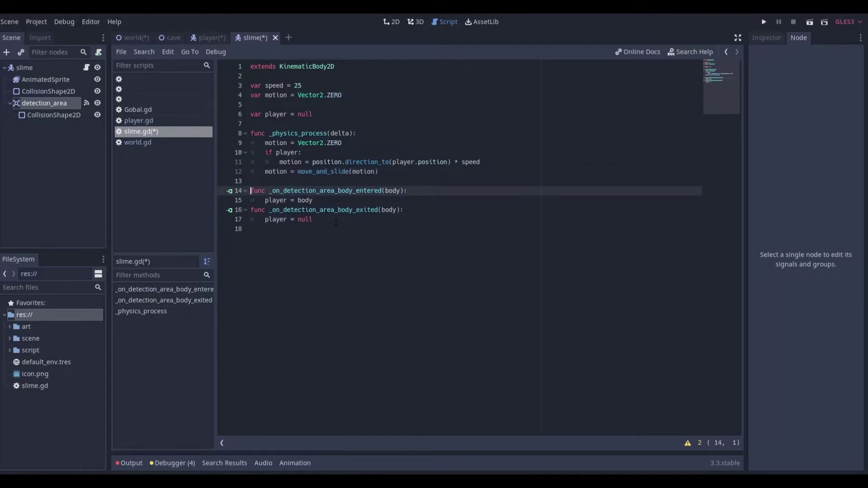
key(ctrl+s)
Save the modified world and player scenes, and test-run the world scene briefly before closing the game window.
click(131, 38)
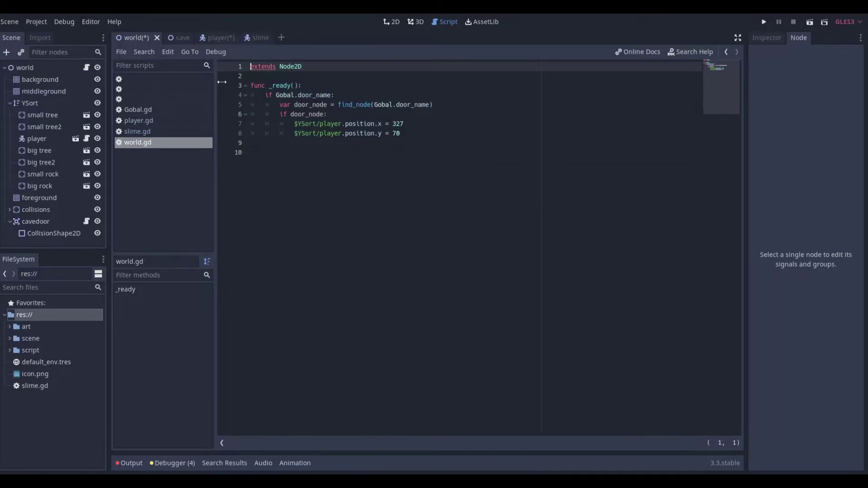
click(218, 37)
key(ctrl+s)
click(137, 37)
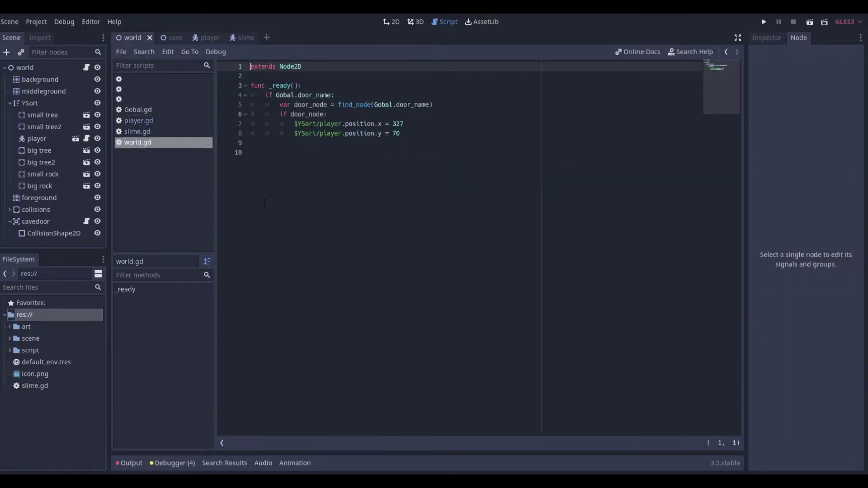
key(F6)
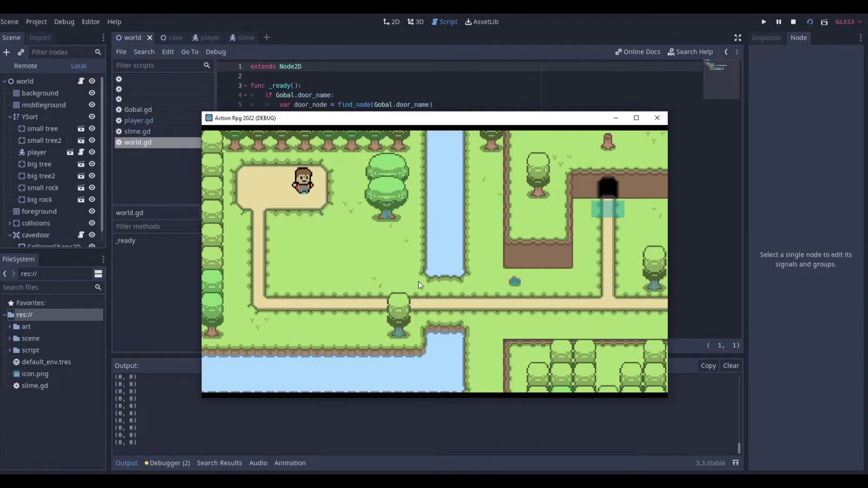
click(658, 117)
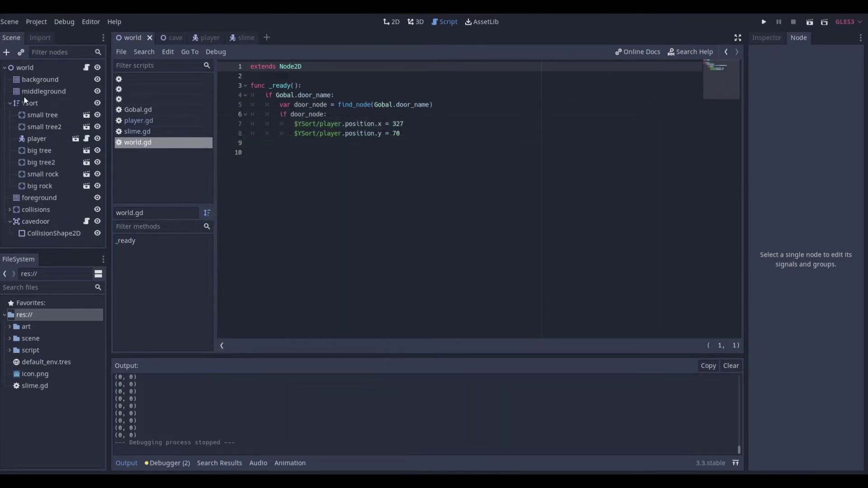
Instance scene/slime.tscn under the YSort node and place the slime below the player at about (121, 114).
click(25, 103)
click(21, 52)
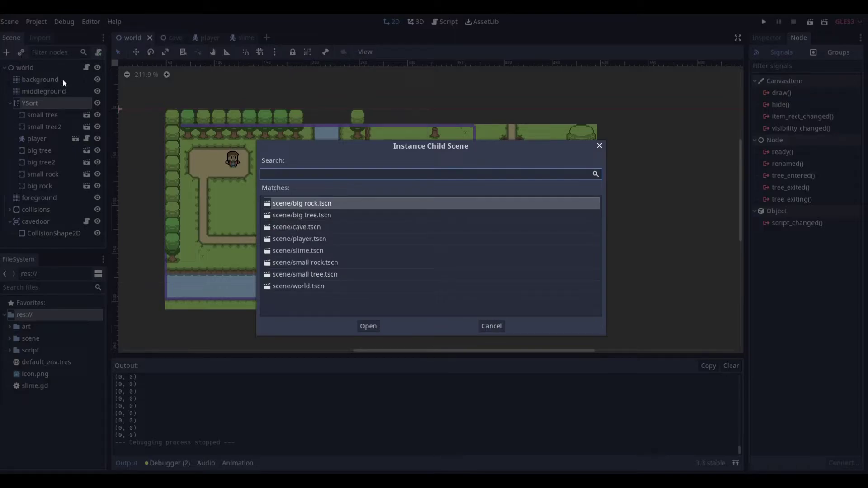
double_click(317, 252)
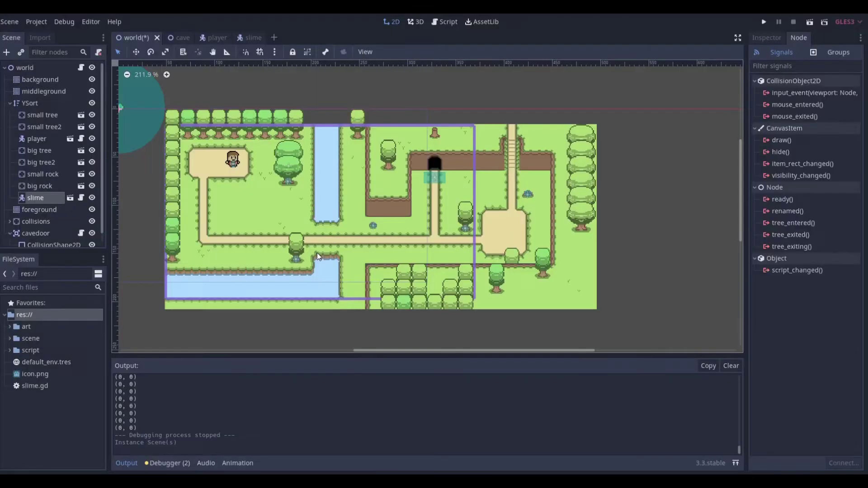
drag(135, 127, 255, 250)
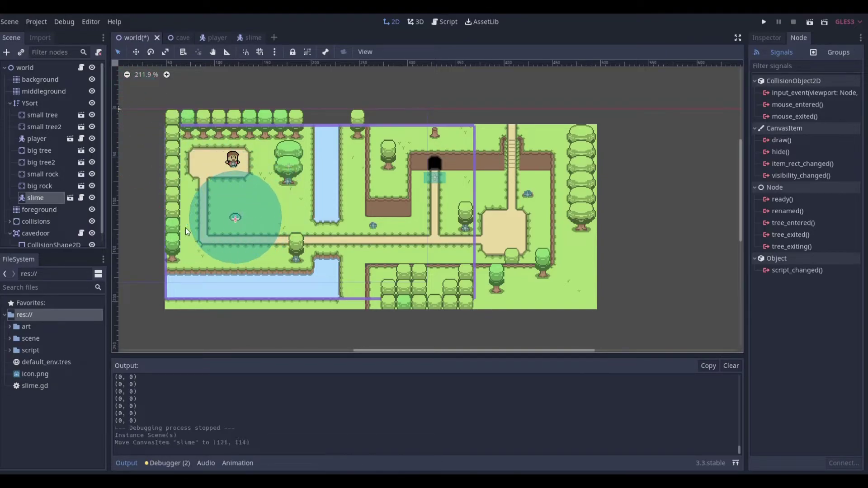
Test-run the game, walking the player in and out of the slime's detection area to check the chase, and close the game window.
key(F5)
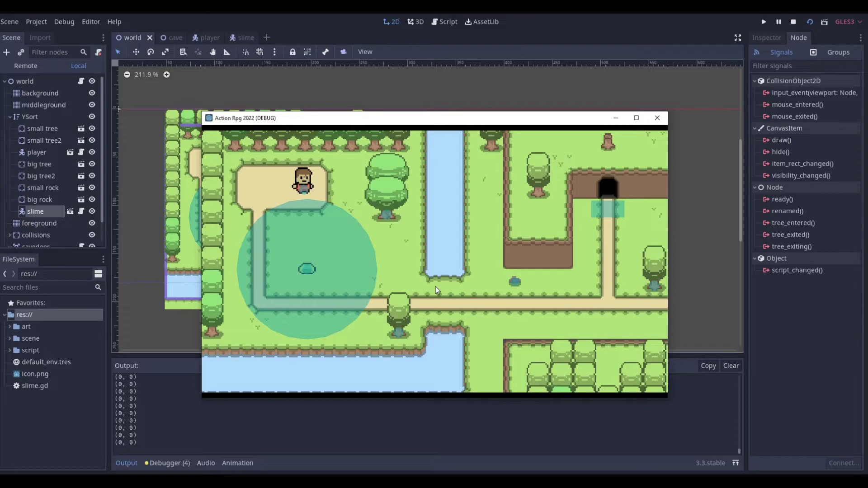
key(Down)
key(Right)
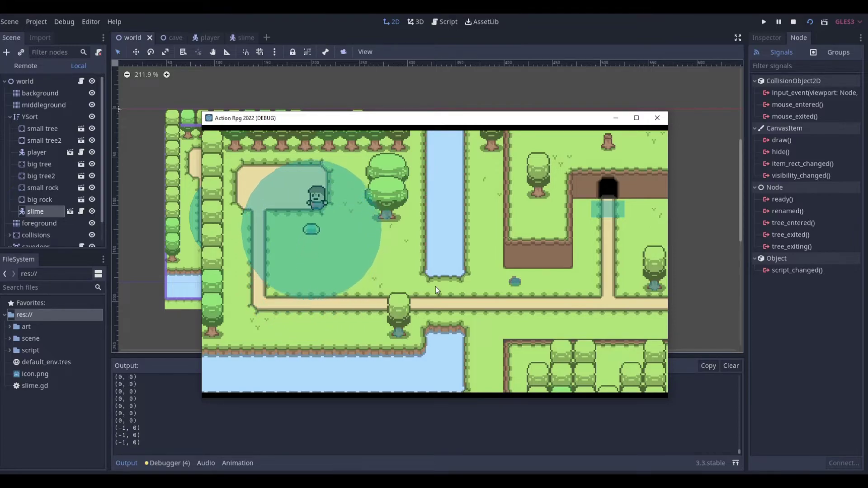
key(Left)
key(Down)
key(Right)
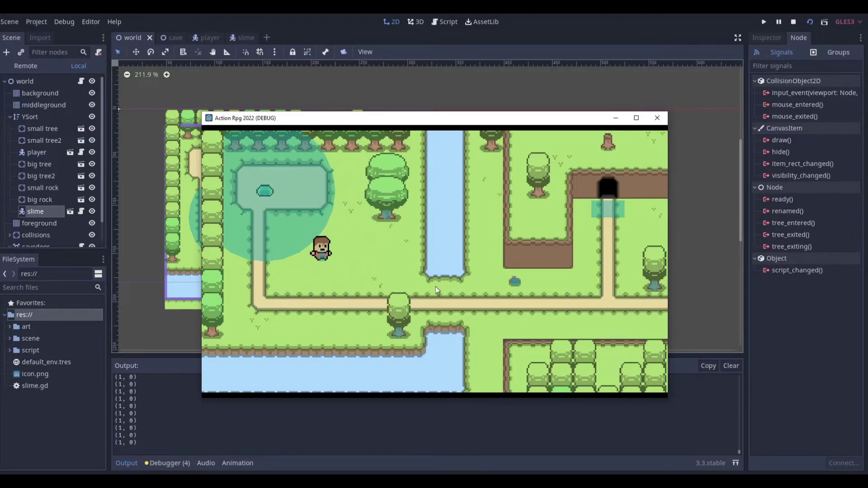
key(Up)
key(Left)
key(Right)
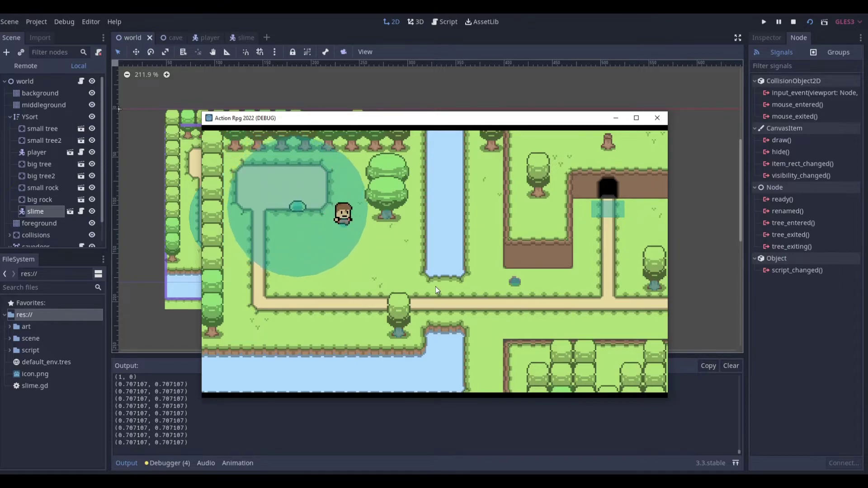
key(Left)
key(Down)
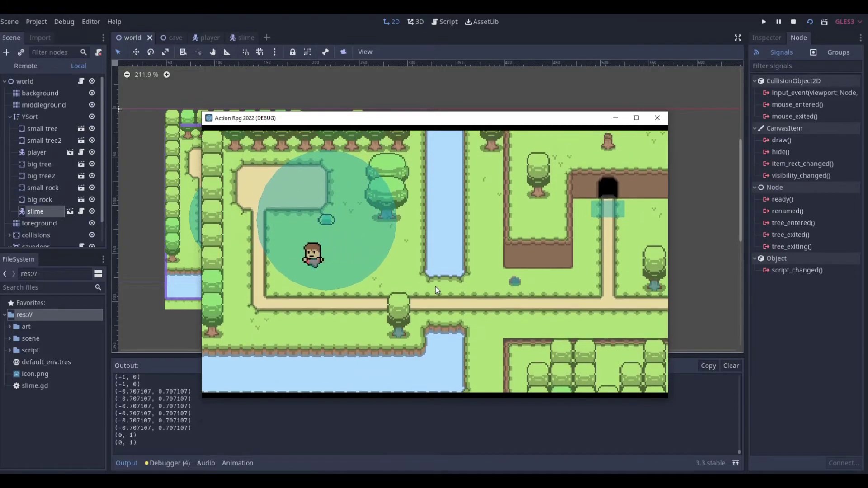
key(Up)
key(Right)
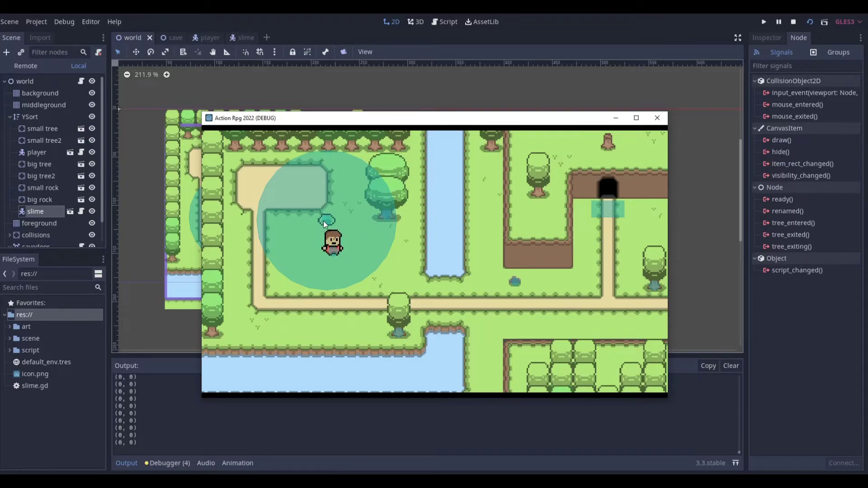
key(Right)
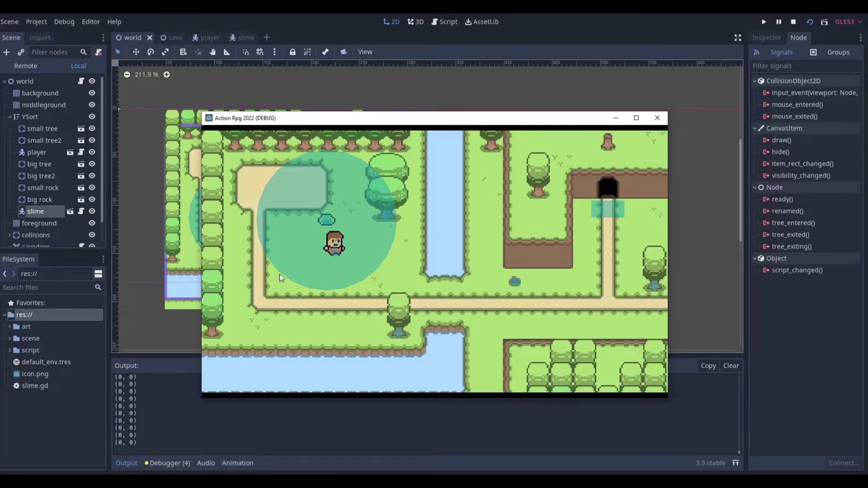
key(Down)
key(Left)
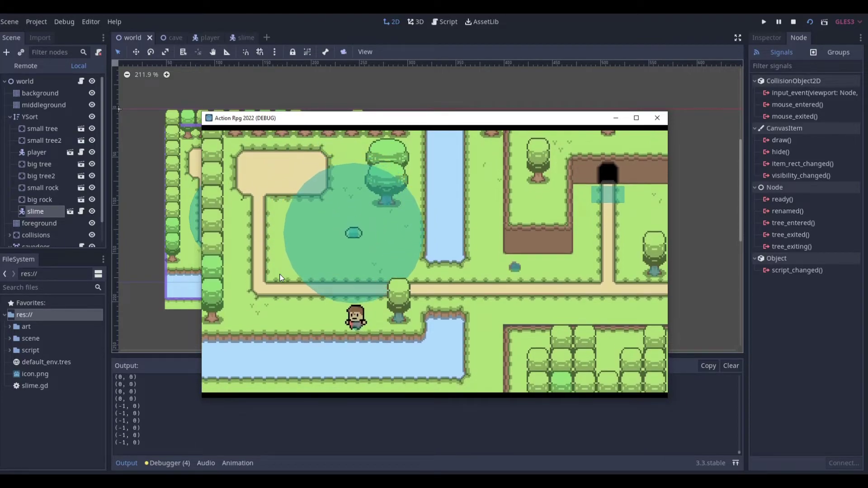
key(Up)
key(Right)
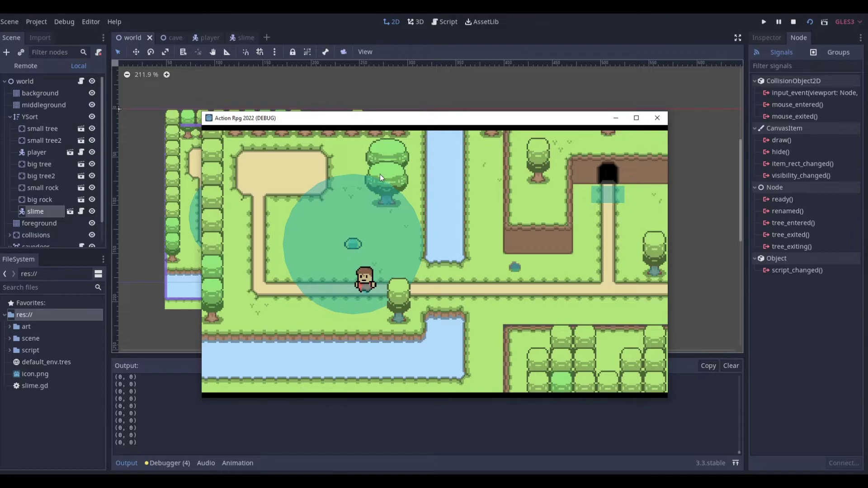
click(658, 118)
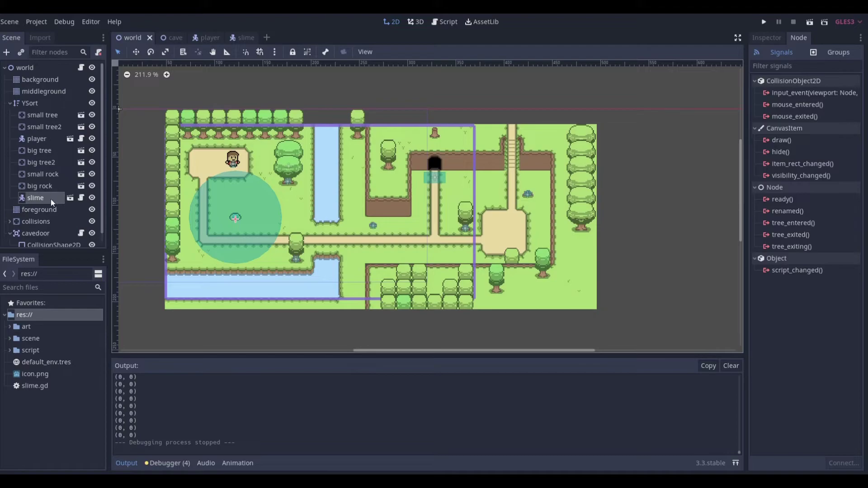
In the slime scene, enable Playing on the AnimatedSprite so its walk animation runs.
click(236, 37)
click(760, 37)
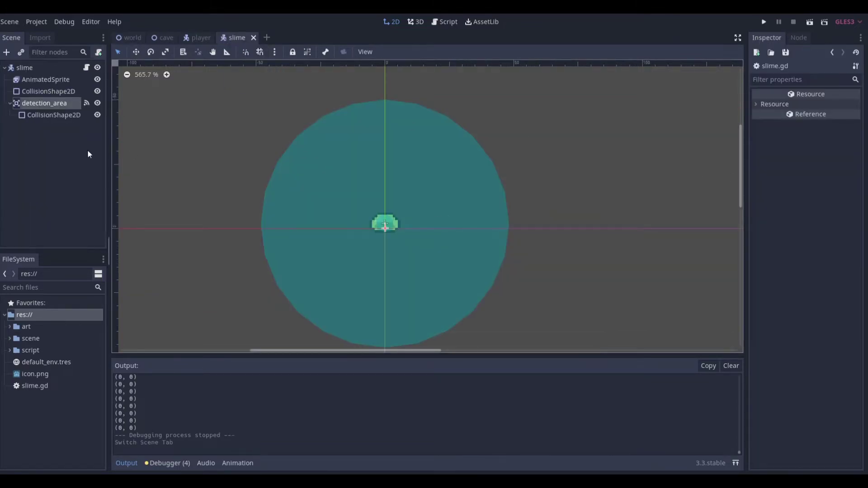
click(47, 80)
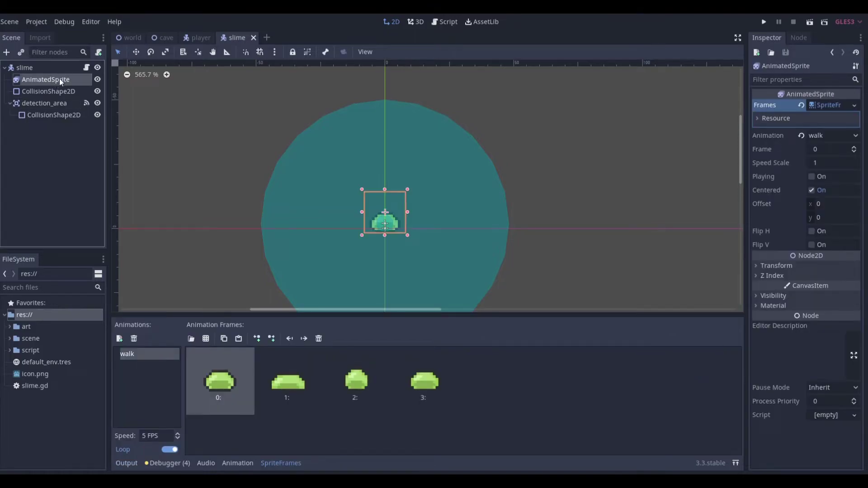
click(812, 176)
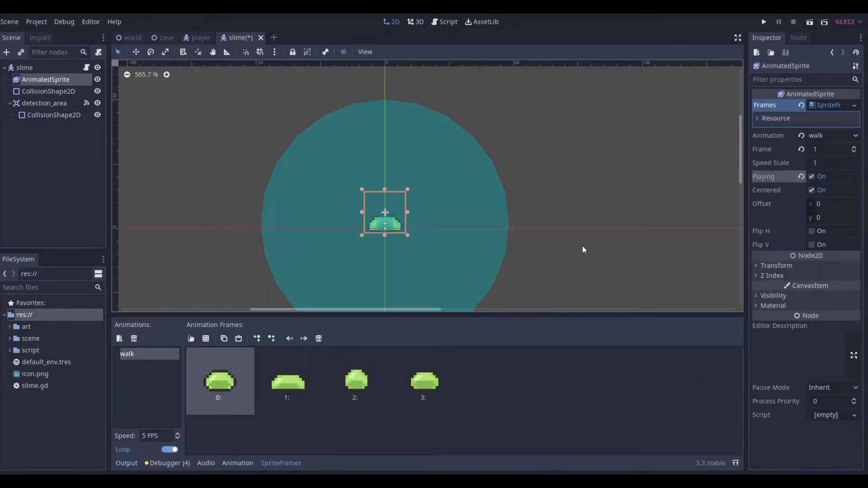
Test-run the game from the world scene to check the slime's animation while it chases the player, and close the game window.
click(124, 38)
key(F5)
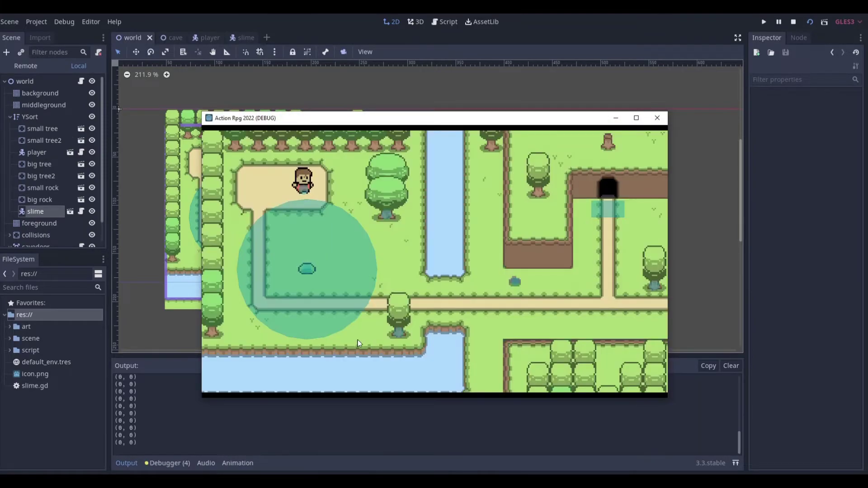
key(Down)
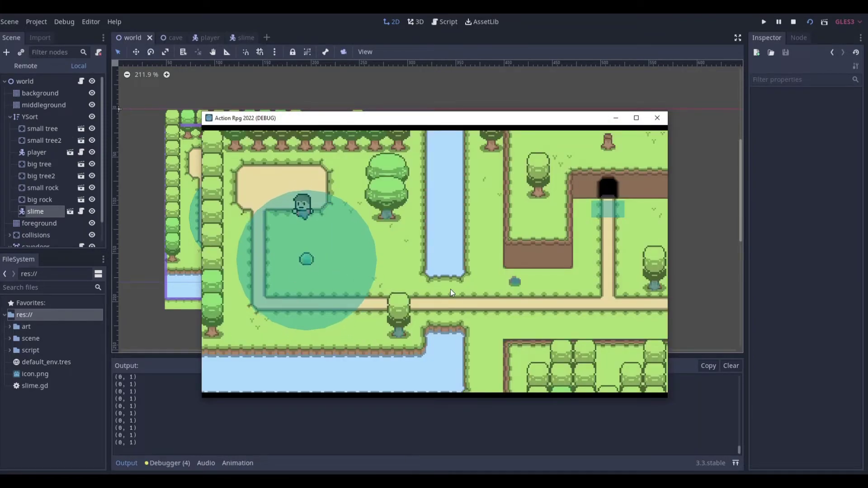
key(Up)
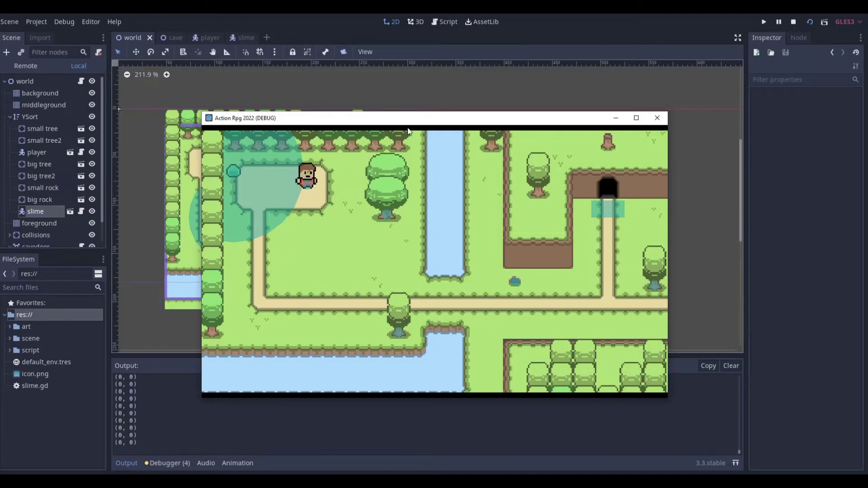
click(652, 122)
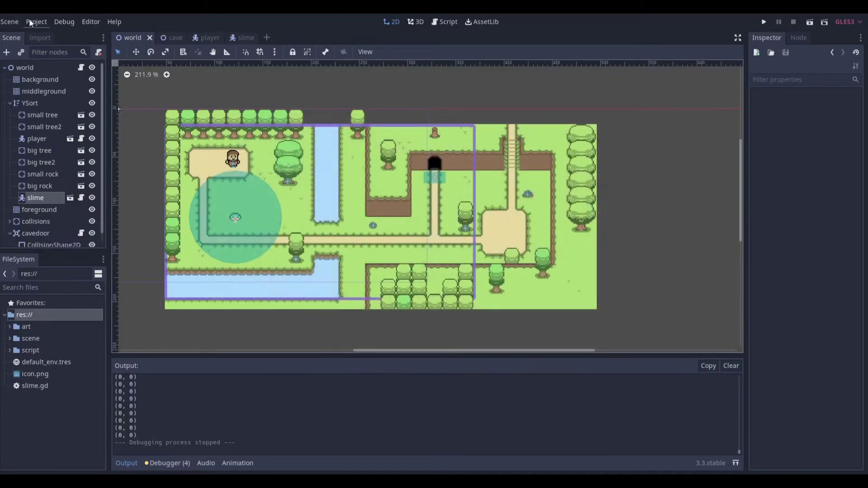
Test-run the world scene with Visible Collision Shapes turned off, and turn the option back on after closing the game.
click(62, 22)
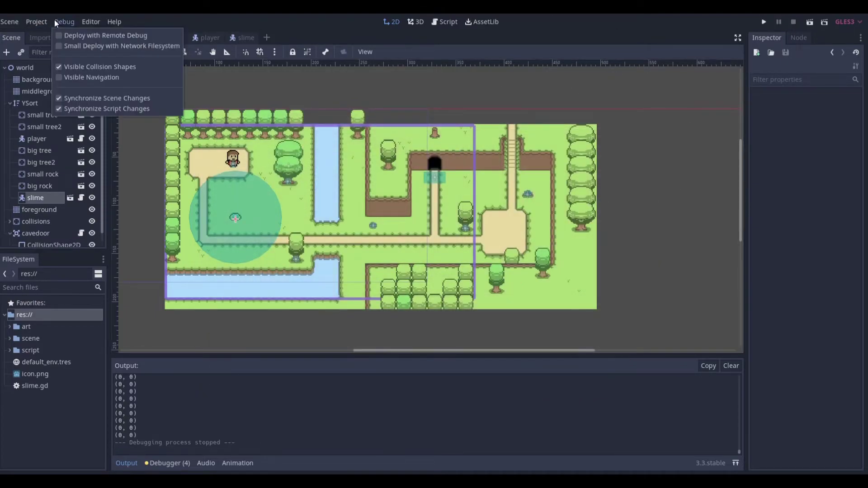
click(59, 67)
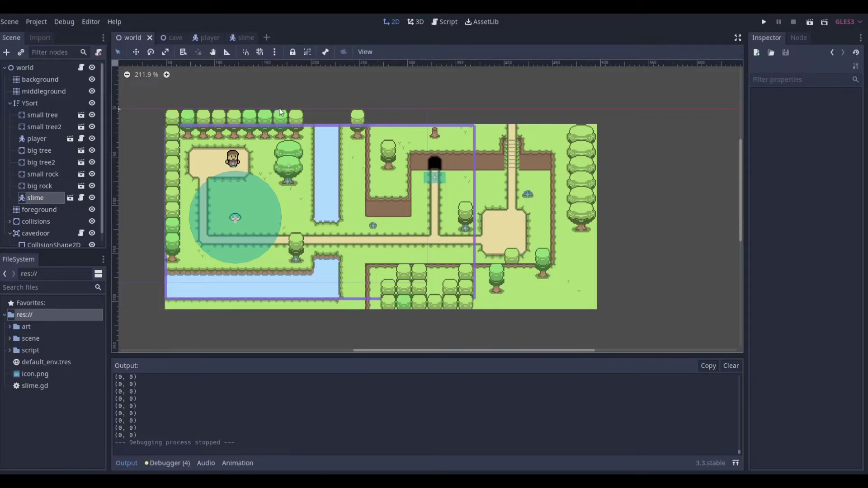
key(F6)
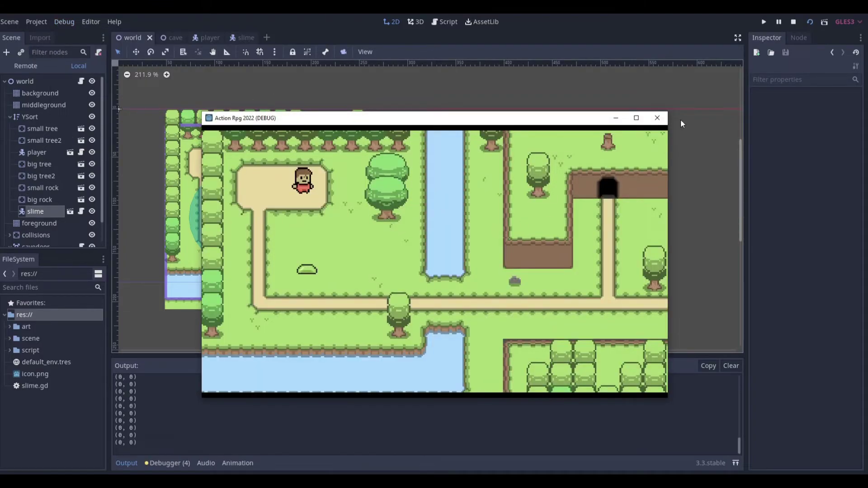
click(660, 113)
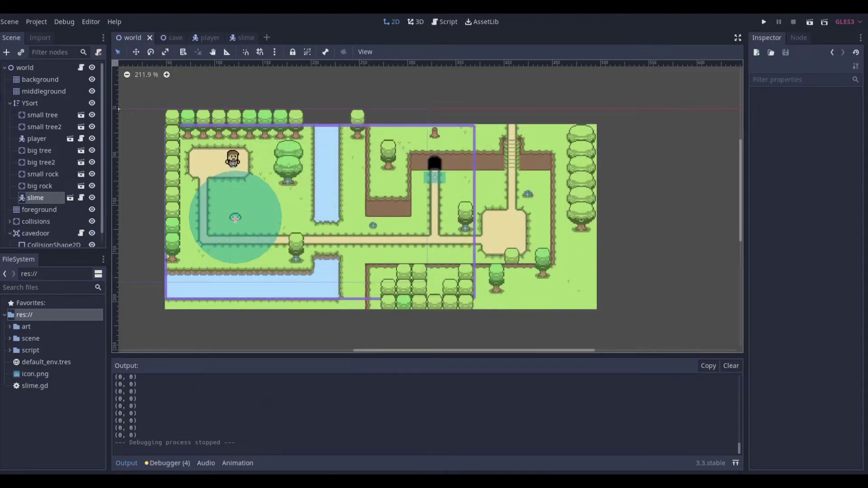
click(64, 22)
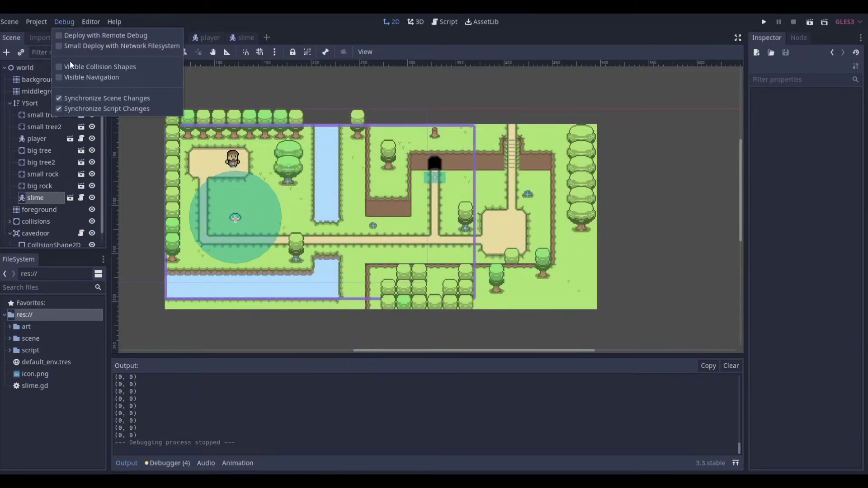
click(58, 68)
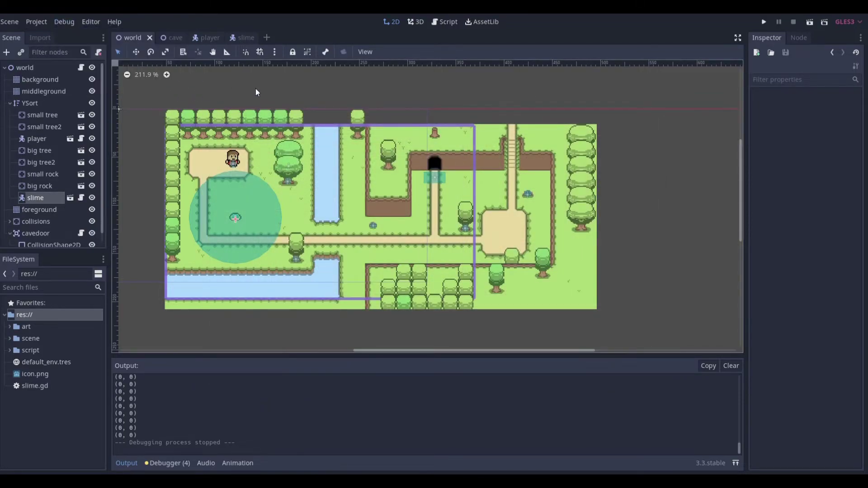
In the project settings, name 2D physics Layer 1 "environment".
click(36, 22)
click(47, 35)
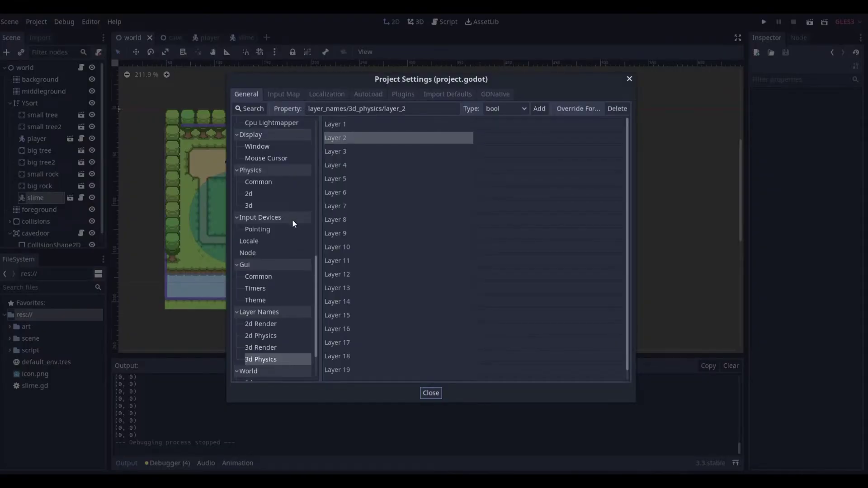
scroll(274, 284, down, 3)
click(266, 311)
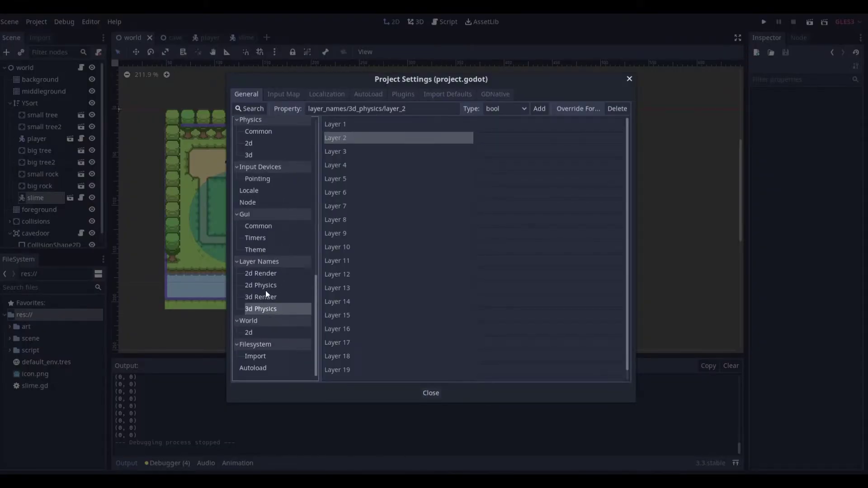
click(265, 286)
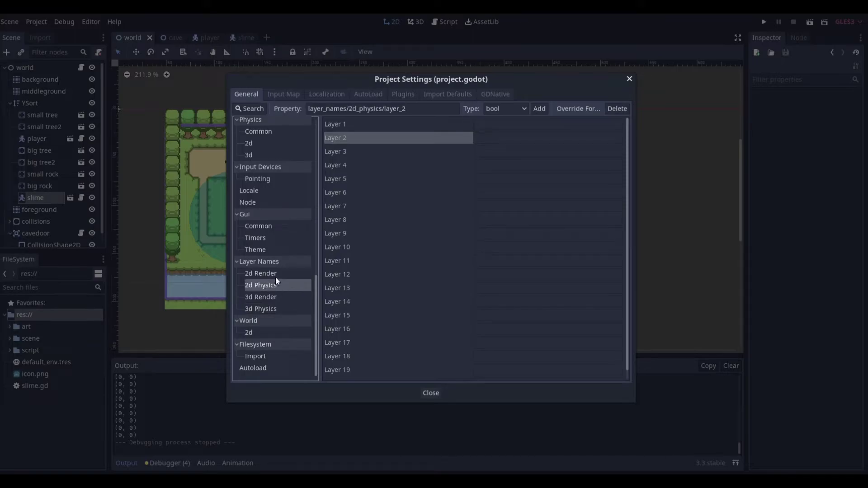
scroll(268, 259, up, 12)
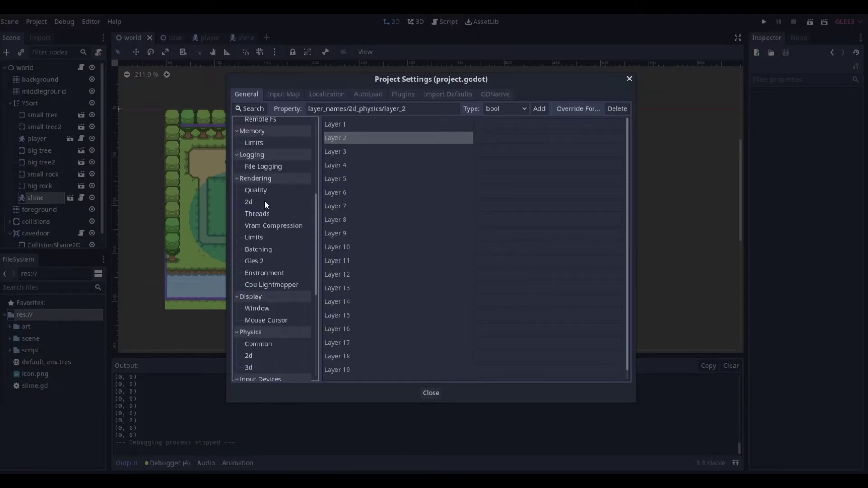
scroll(266, 221, down, 12)
click(507, 125)
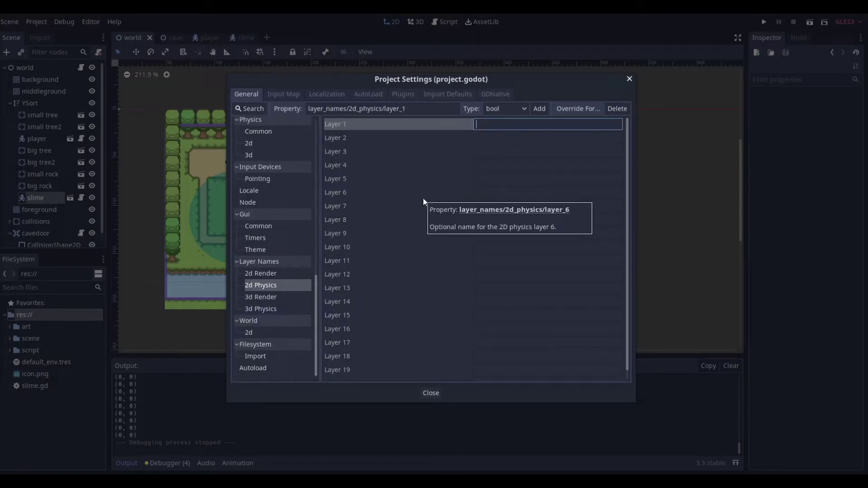
text(envir)
text(onment)
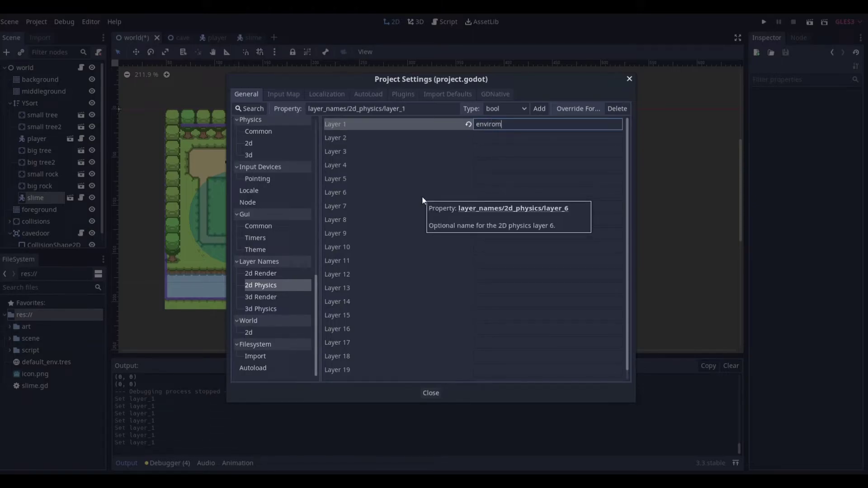
key(Return)
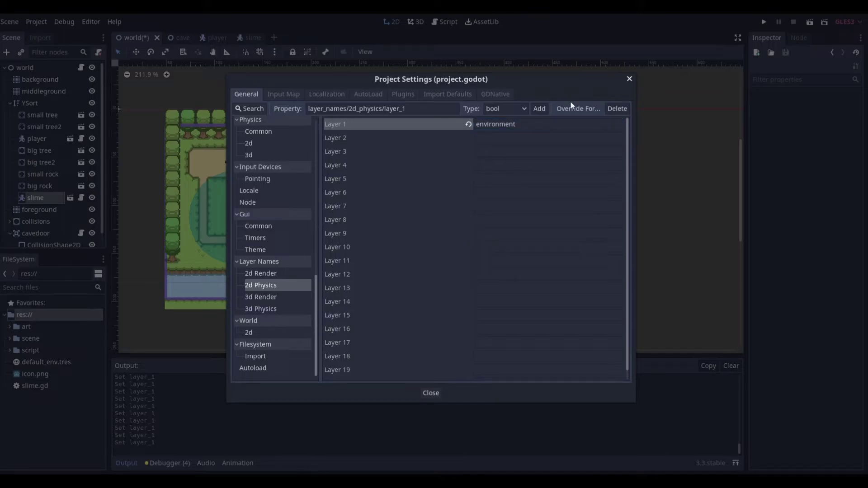
Name 2D physics Layer 2 "player" and Layer 3 "enemy", and close the project settings.
click(521, 138)
text(player)
key(Return)
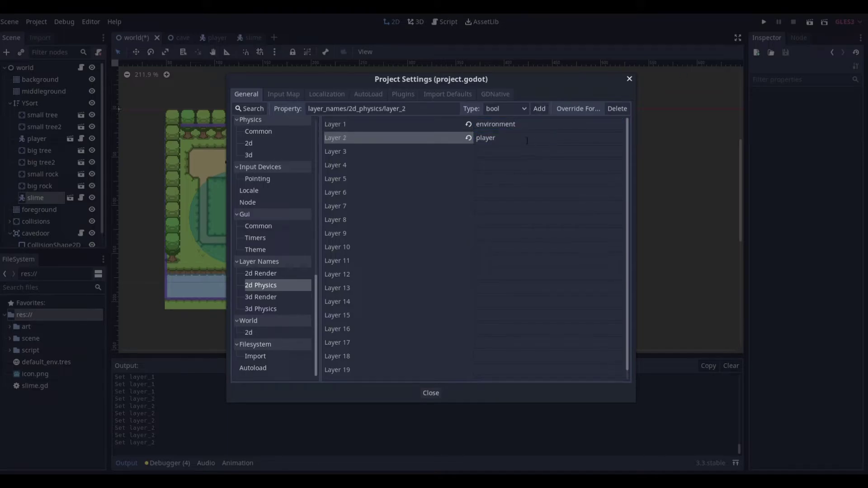
click(533, 153)
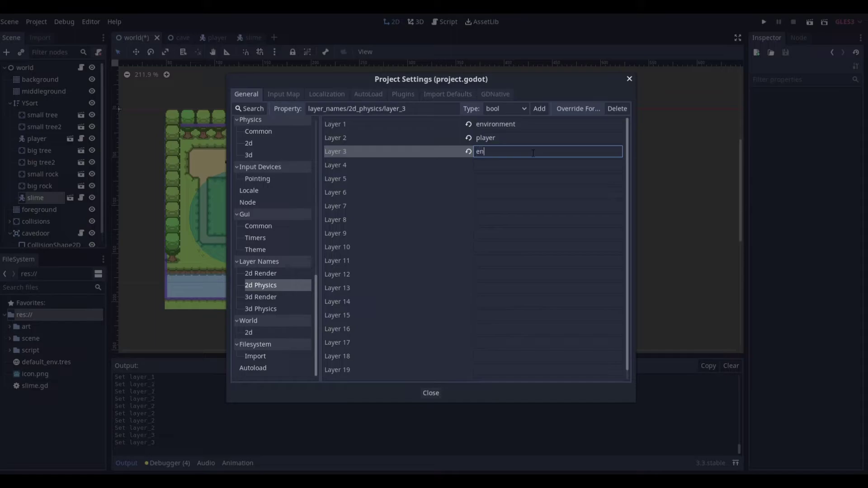
text(enemy)
key(Return)
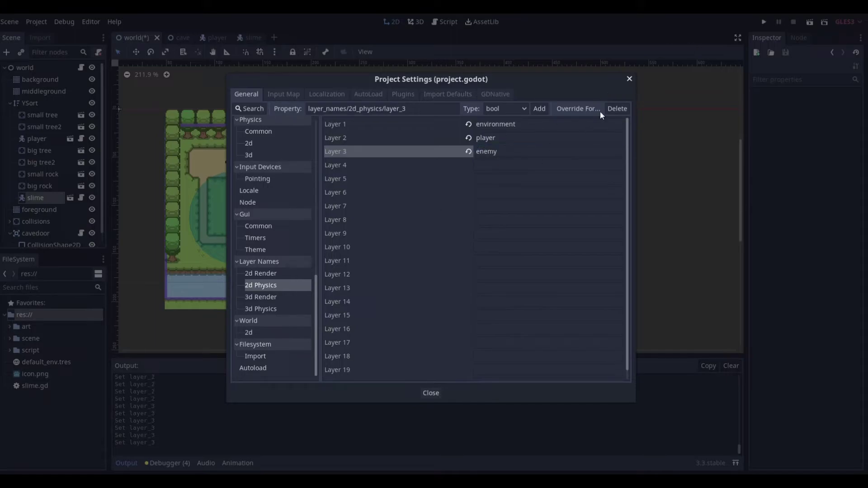
click(631, 82)
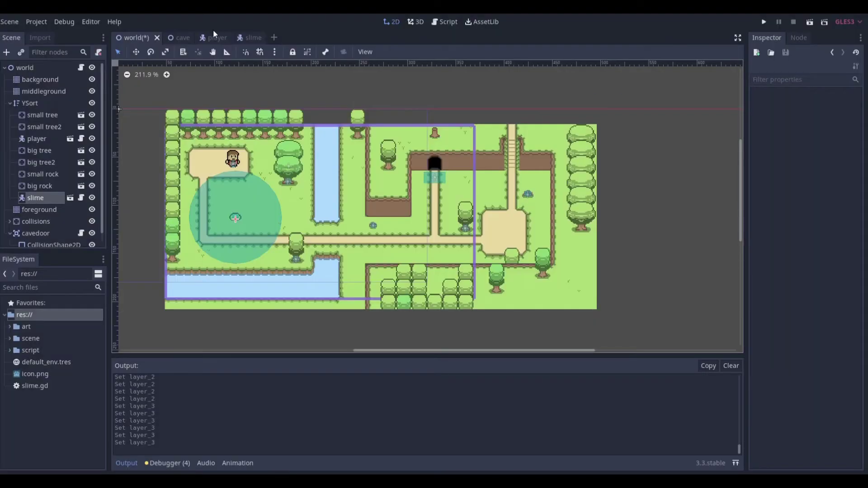
In the player scene, put the player node on collision layer 2 (player) only and add layers 2 and 3 to its collision mask.
click(214, 38)
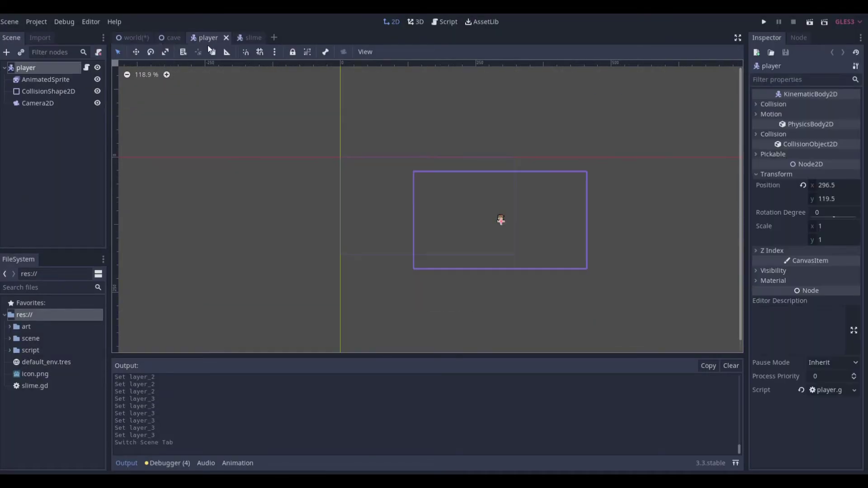
click(774, 134)
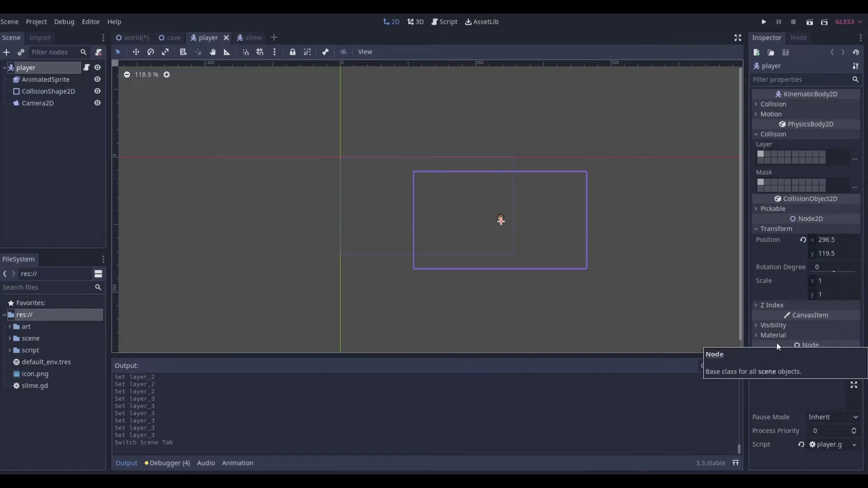
click(774, 182)
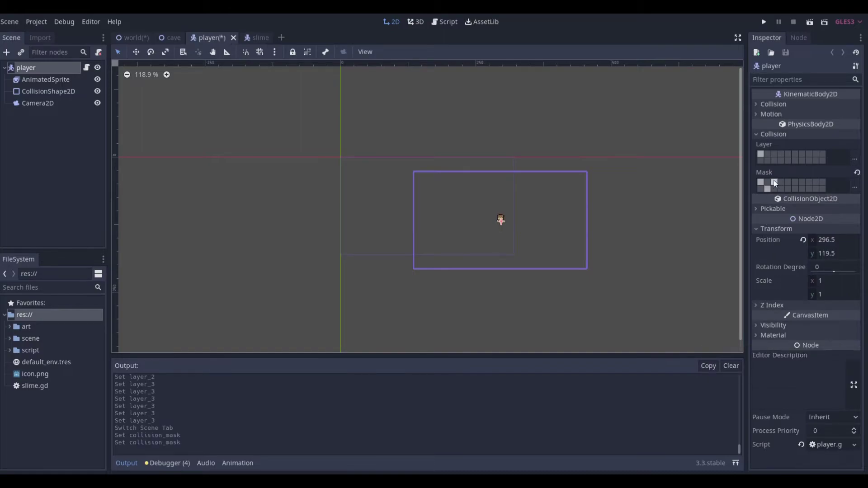
click(767, 182)
click(765, 188)
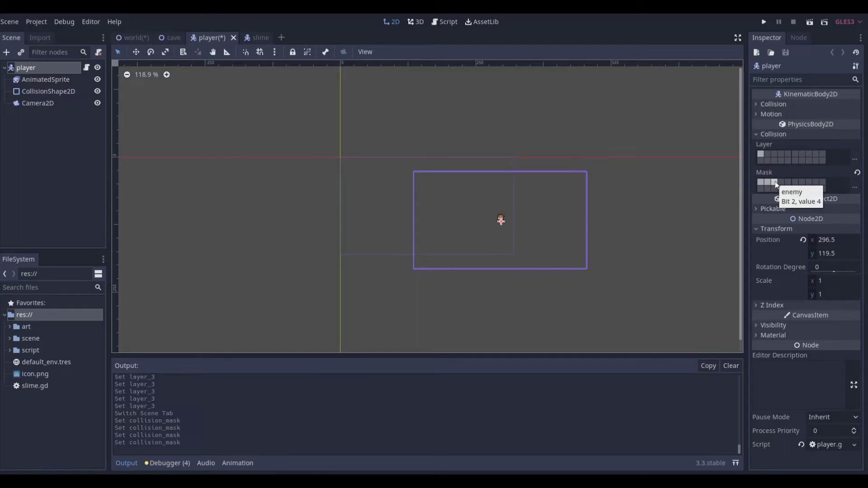
click(768, 154)
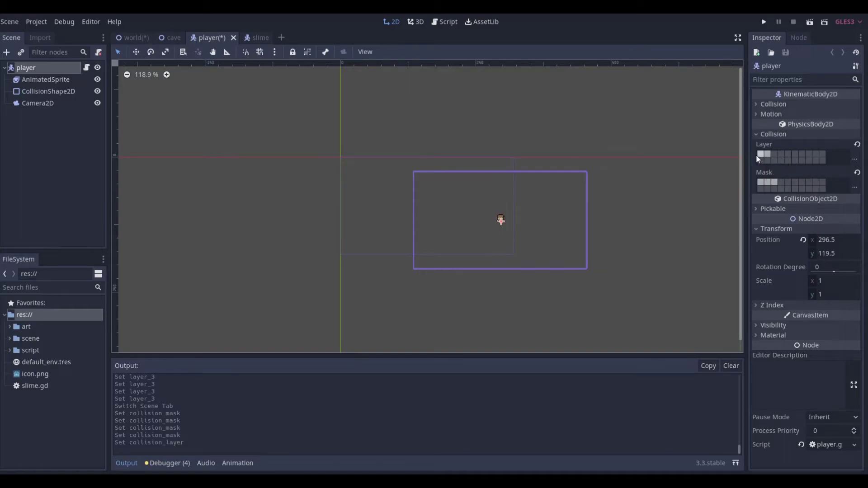
click(760, 154)
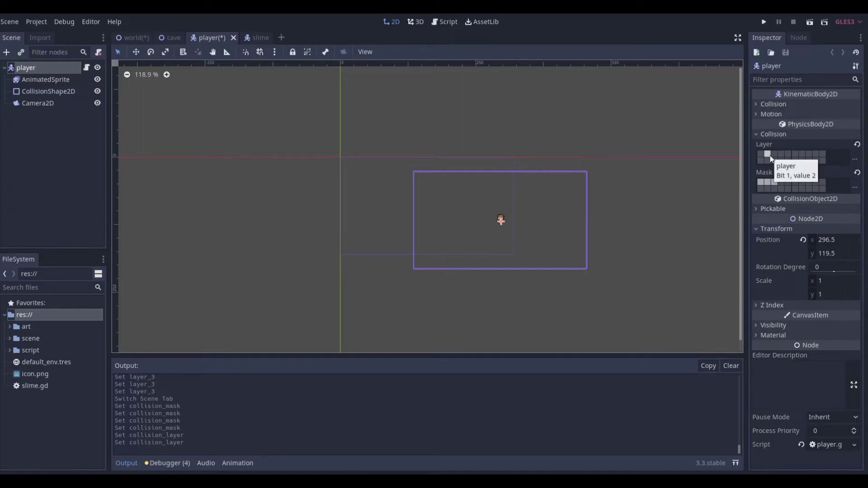
click(767, 183)
double_click(767, 183)
double_click(768, 183)
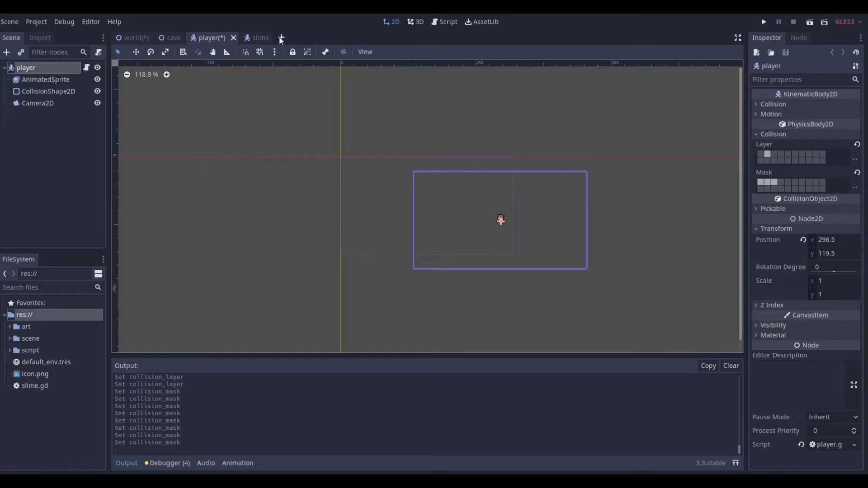
In the slime scene, set detection_area's collision mask to layer 2 (player) only and its collision layer to layer 3 (enemy) only.
click(257, 38)
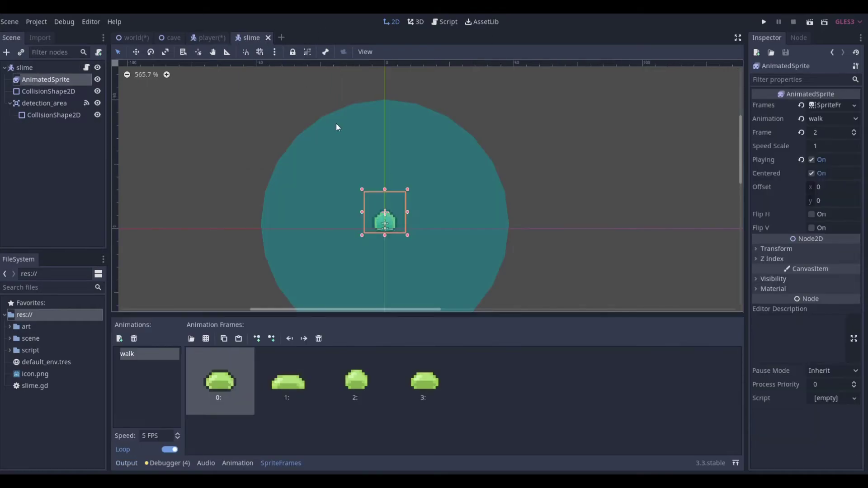
click(40, 104)
click(25, 66)
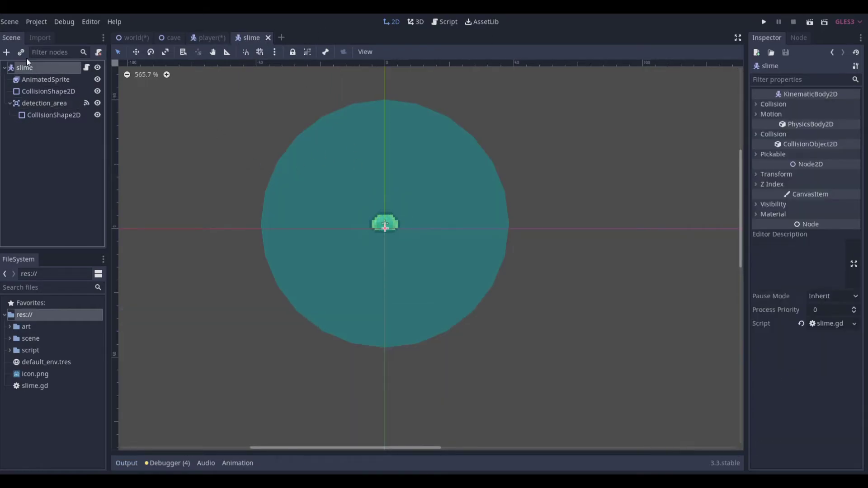
click(774, 134)
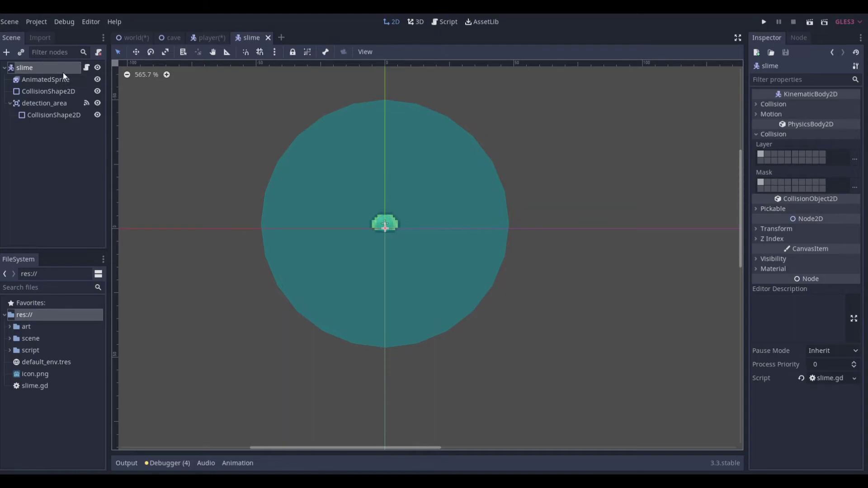
click(53, 103)
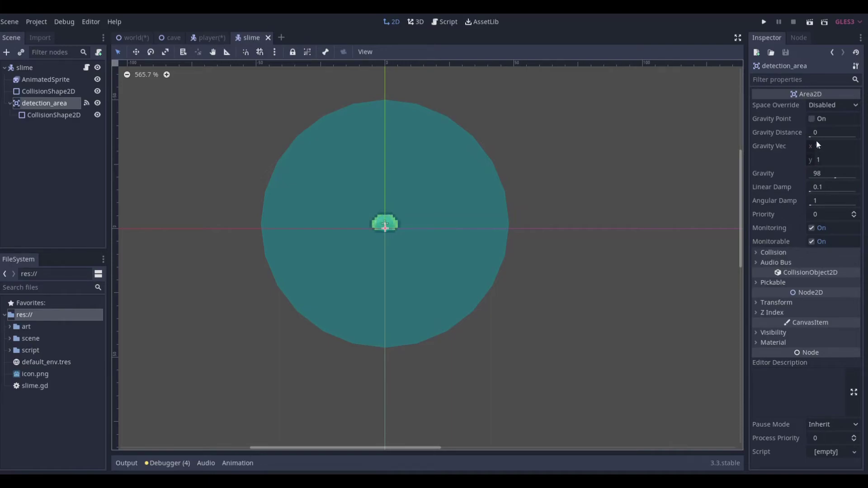
click(775, 252)
scroll(769, 237, down, 2)
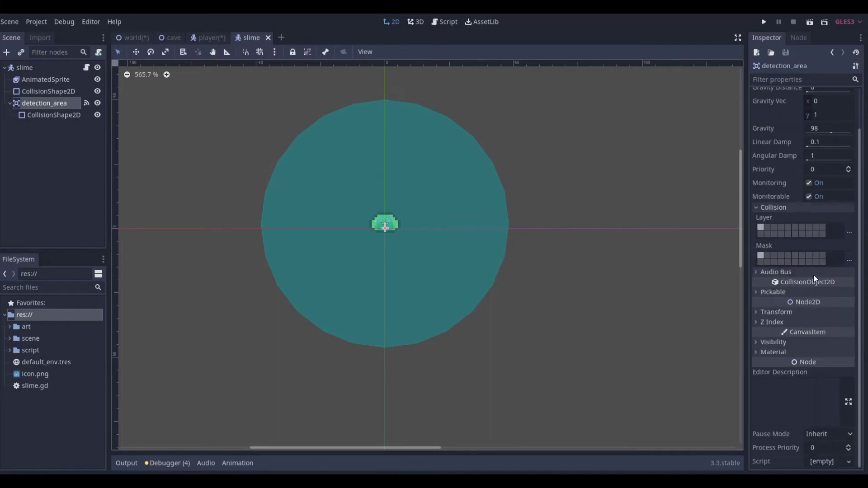
click(768, 256)
click(761, 256)
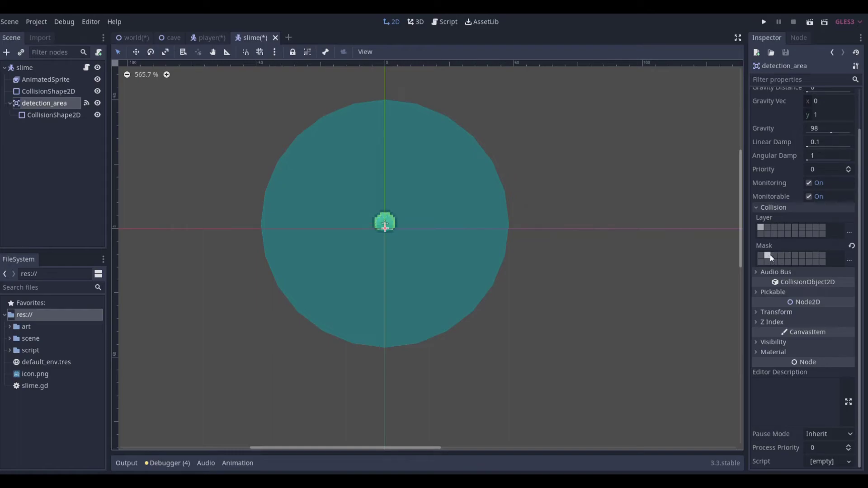
click(775, 227)
click(762, 228)
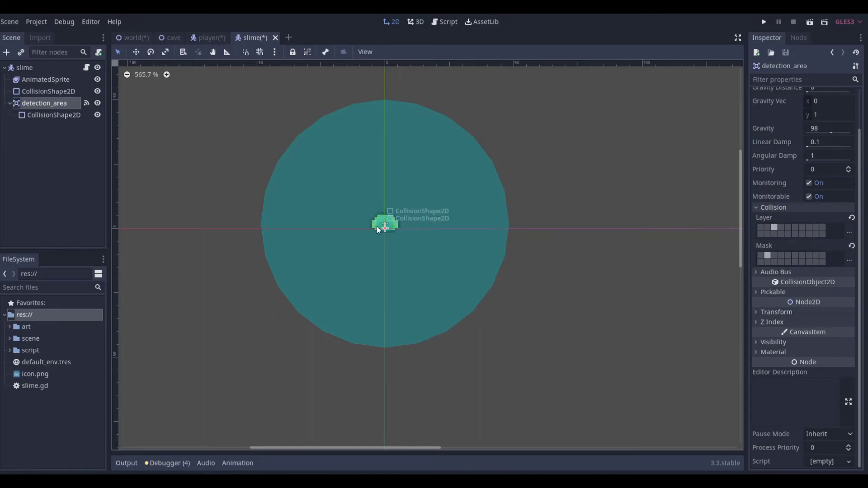
Test-run the world scene, lead the slime across the map to check its detection area and chasing, and close the game window.
click(132, 37)
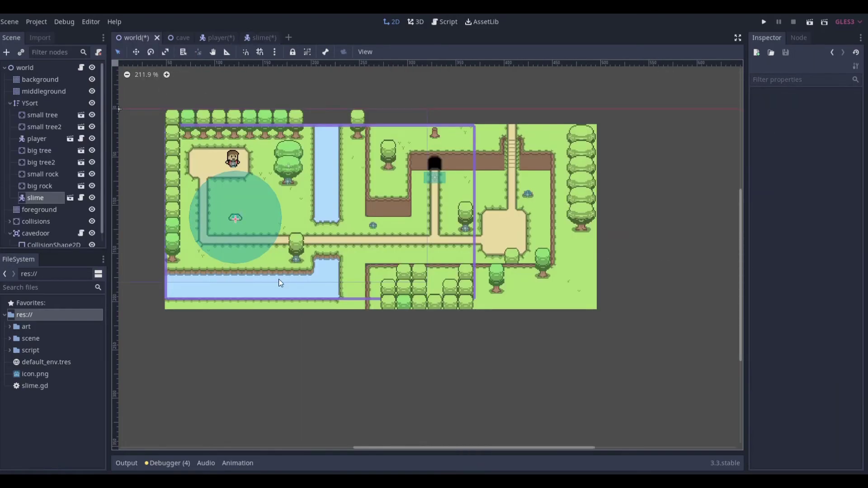
key(F6)
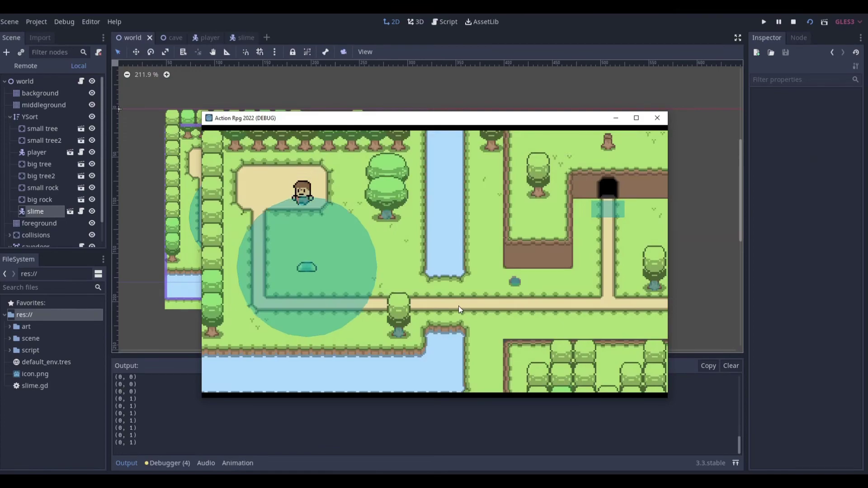
key(Right)
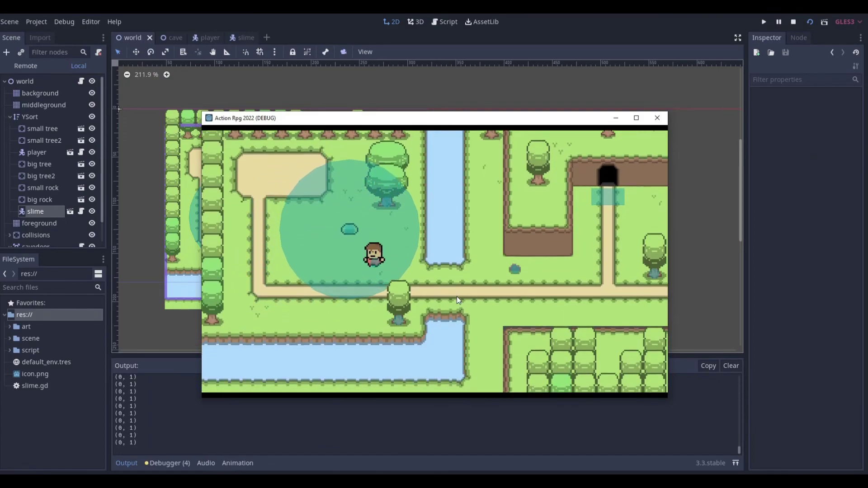
key(Up)
key(Left)
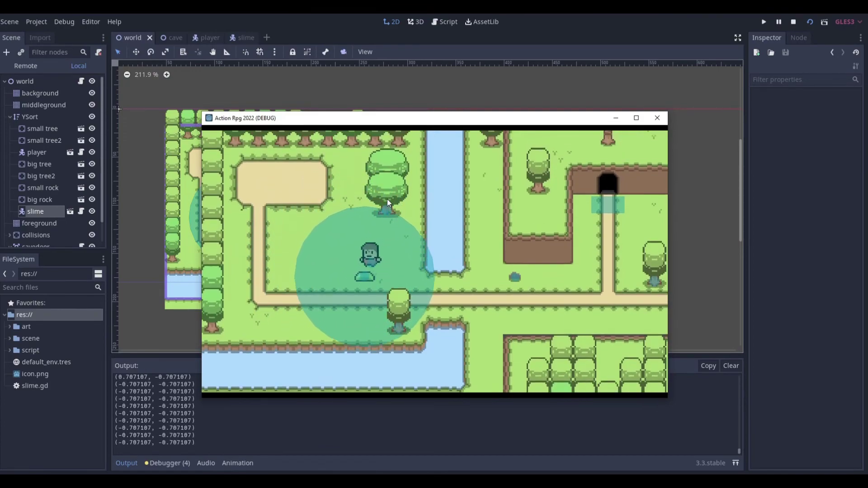
key(Down)
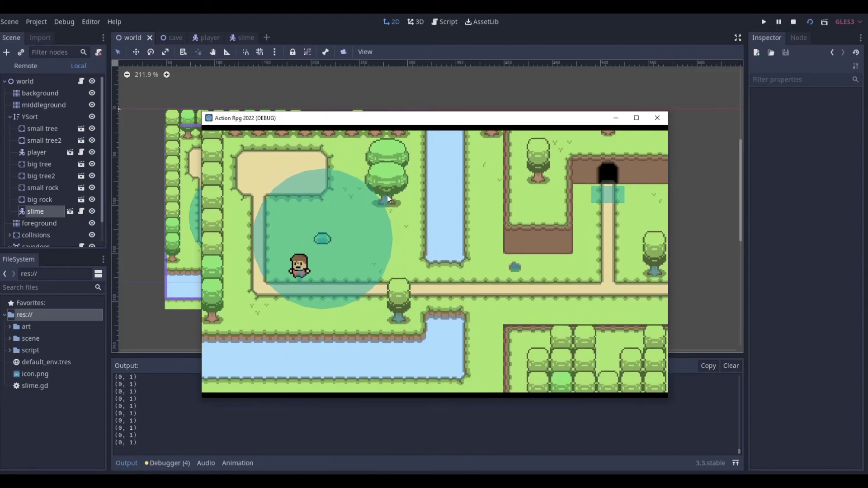
key(Right)
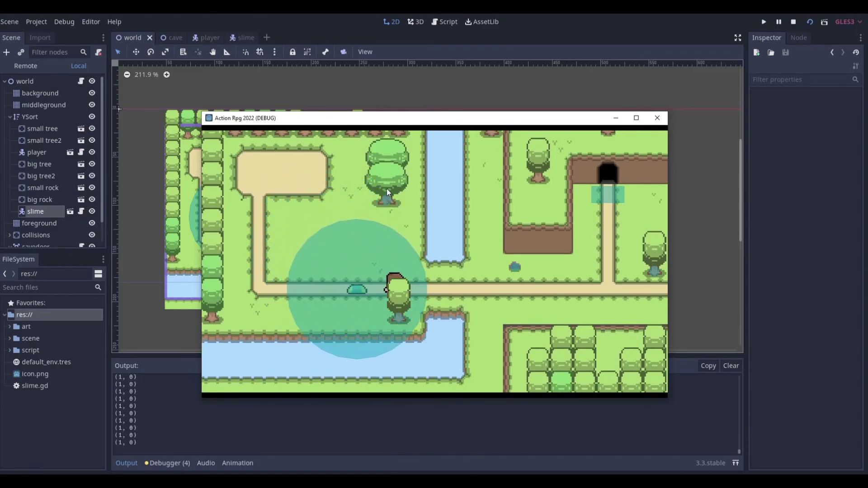
key(Right)
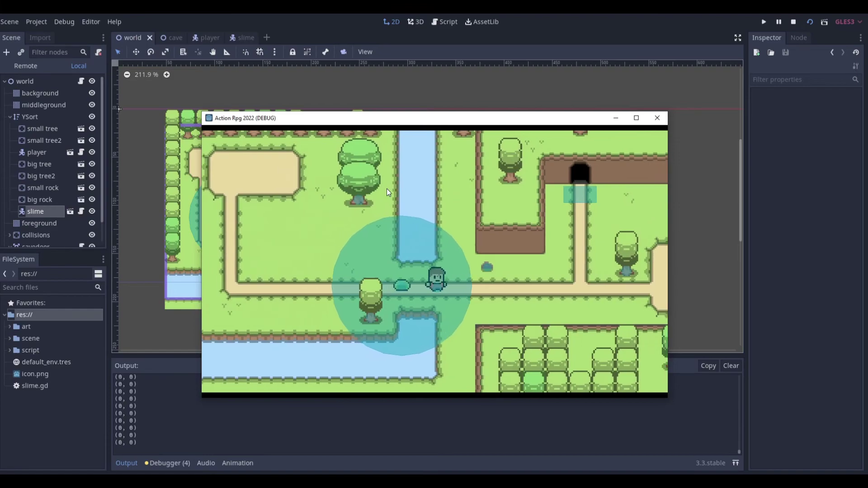
key(Right)
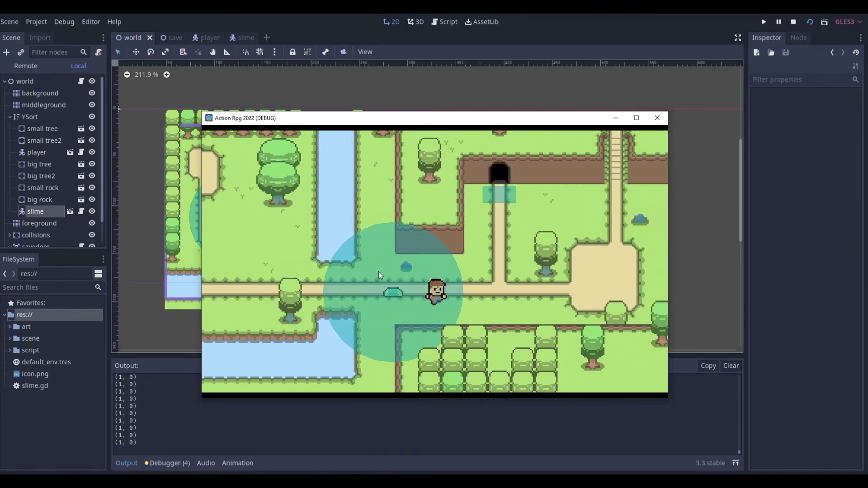
key(Right)
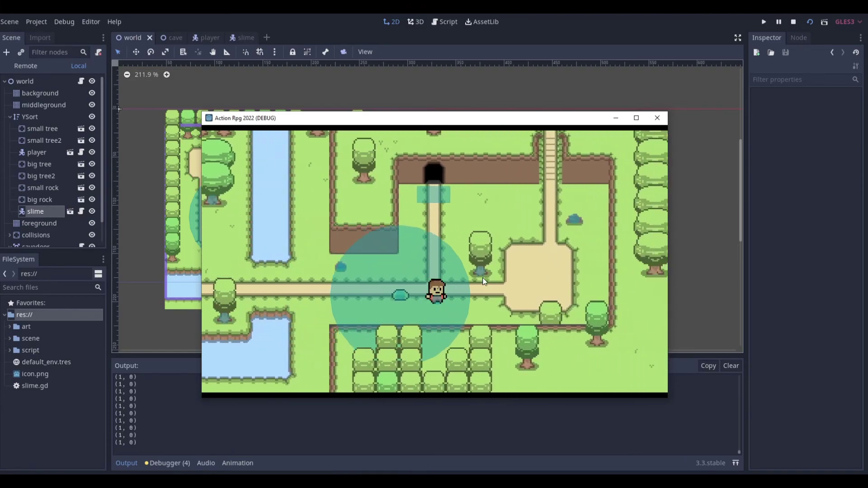
key(Up)
key(Down)
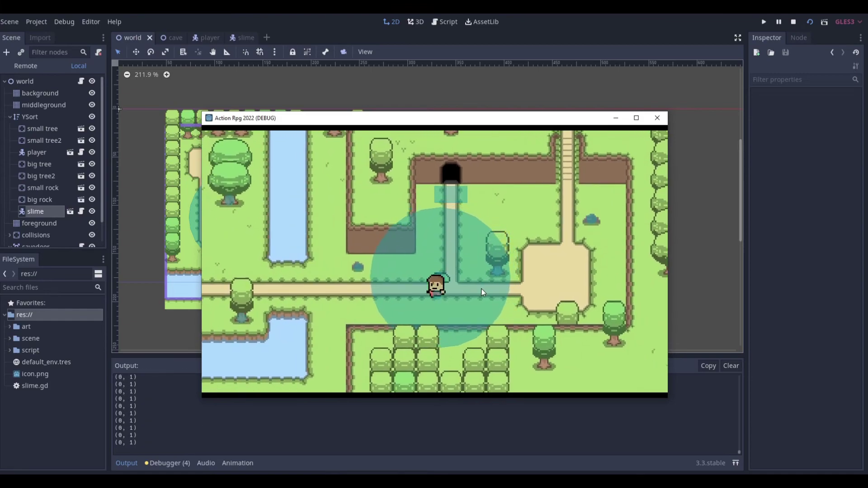
key(Right)
key(Up)
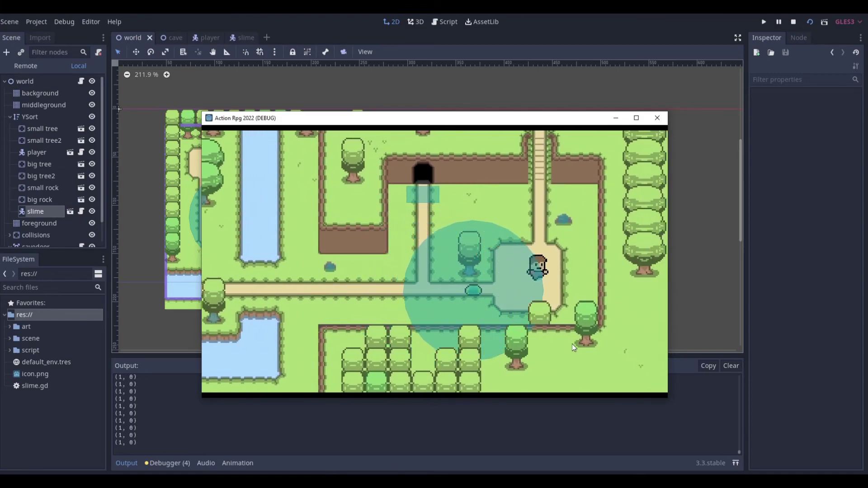
key(Right)
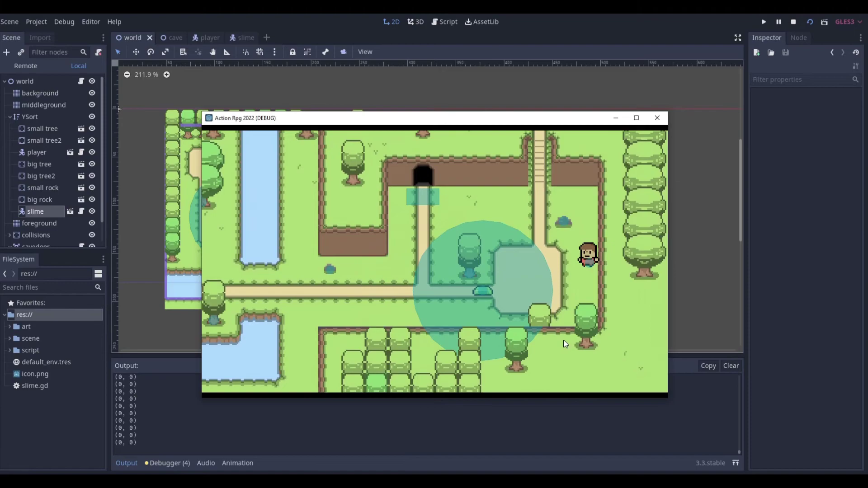
key(Left)
key(Up)
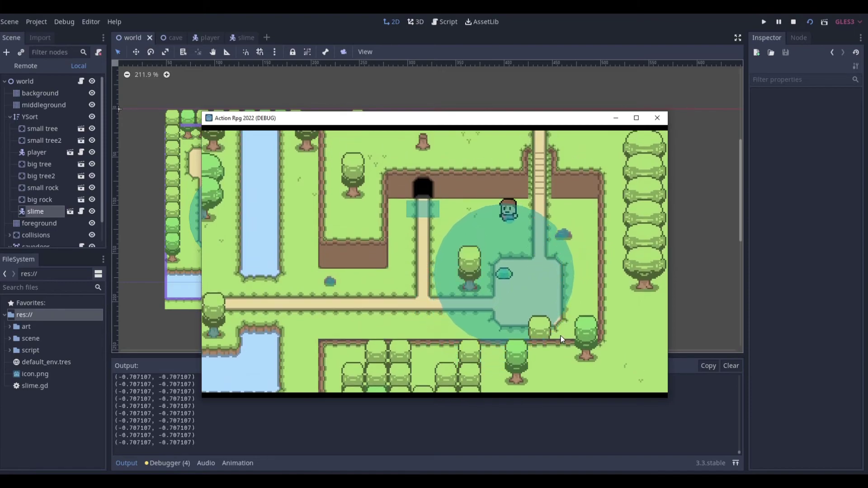
key(Down)
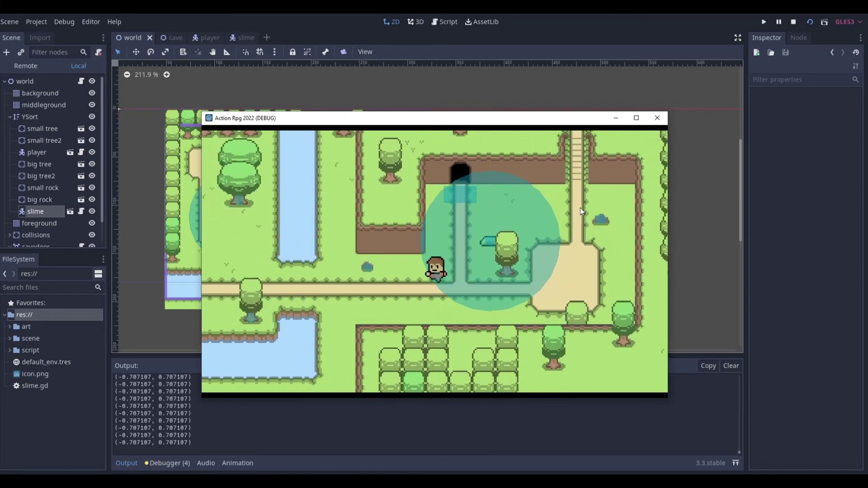
key(Down)
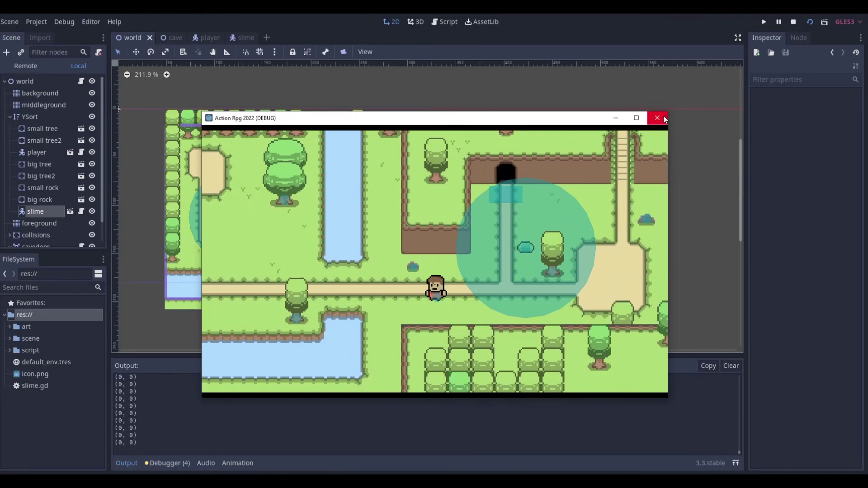
click(668, 118)
Turn off visible collision shapes for debug runs and save the world scene.
click(64, 21)
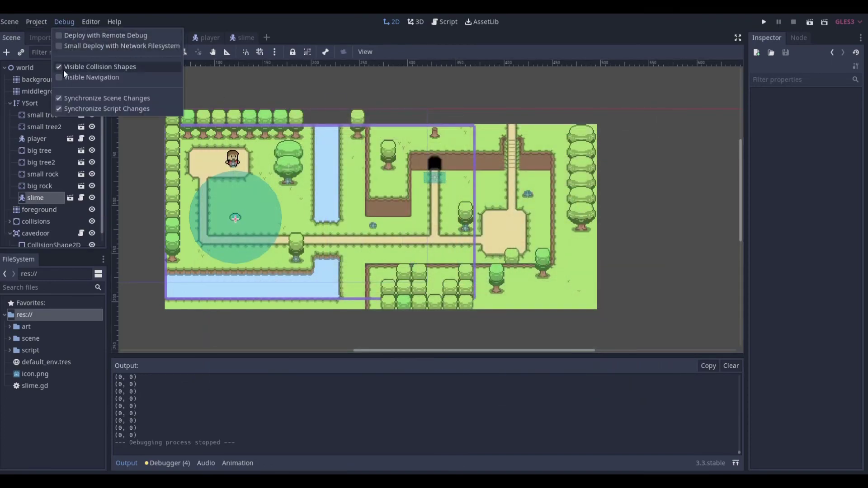
click(213, 77)
key(ctrl+s)
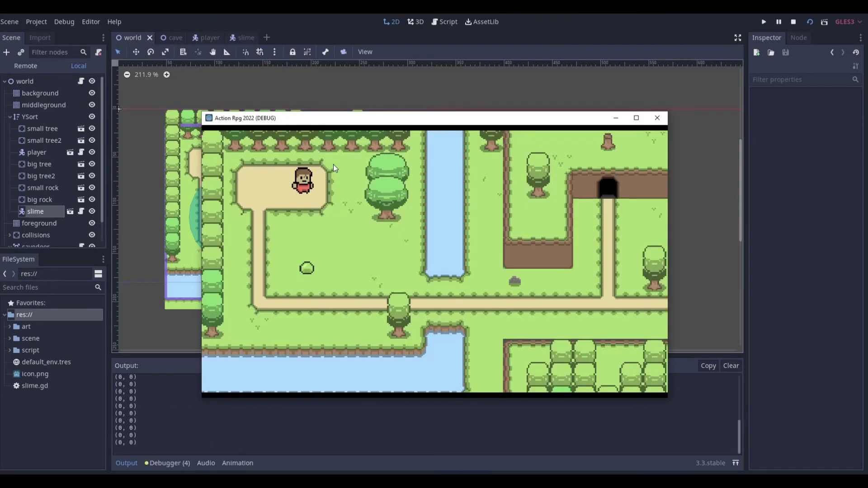
Test-run the world scene without collision shapes, walk the player around the slime and away to check its chasing, and close the game window.
key(Down)
key(Right)
key(Down)
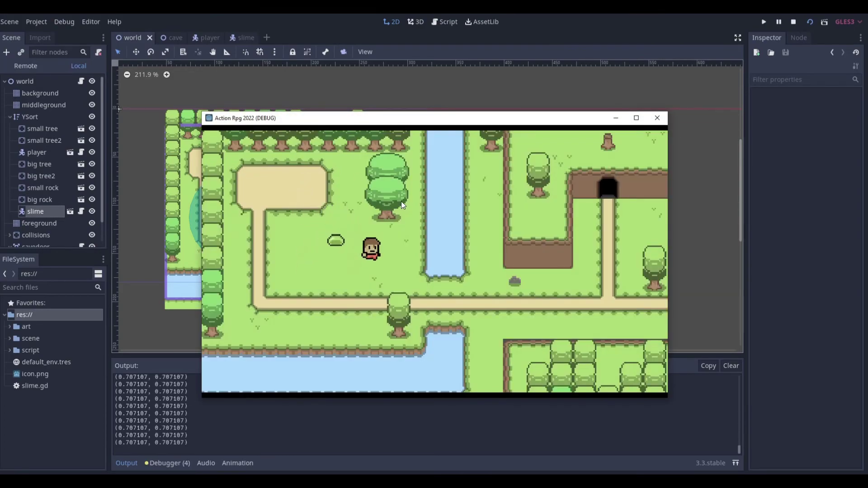
key(Right)
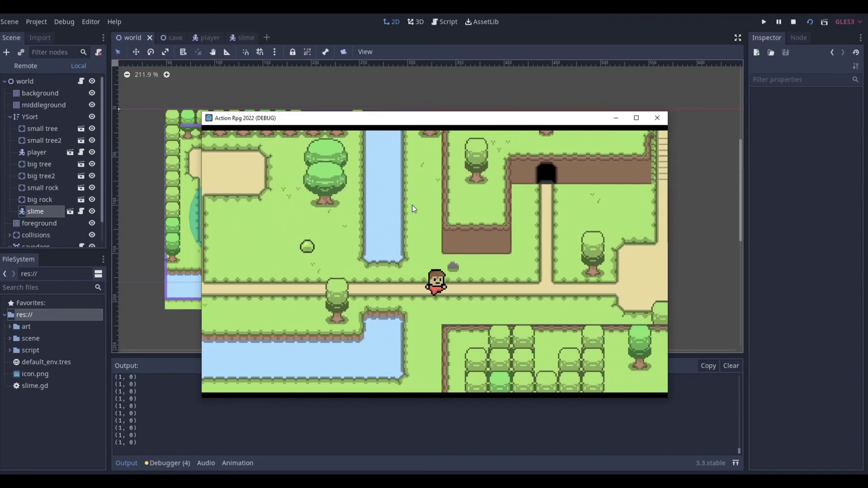
key(Left)
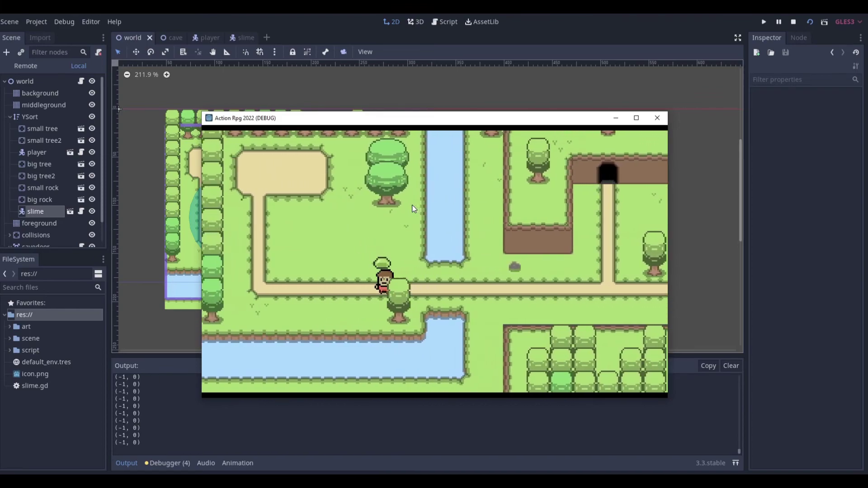
key(Up)
key(Right)
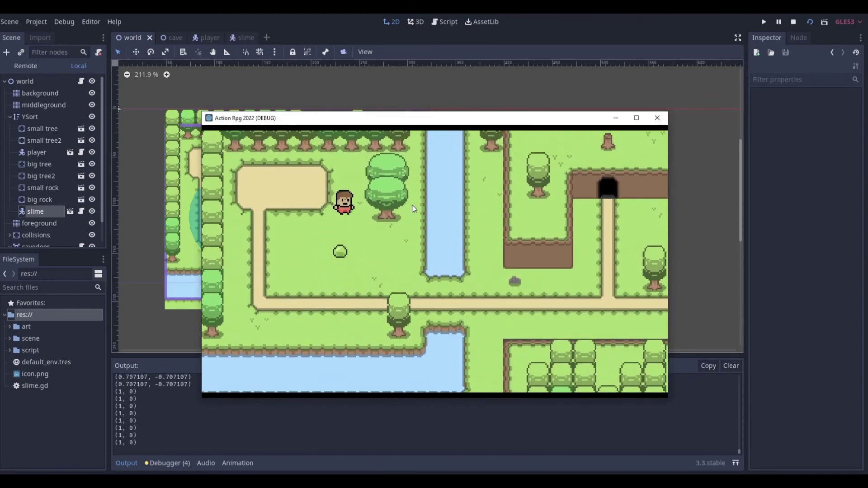
key(Left)
key(Down)
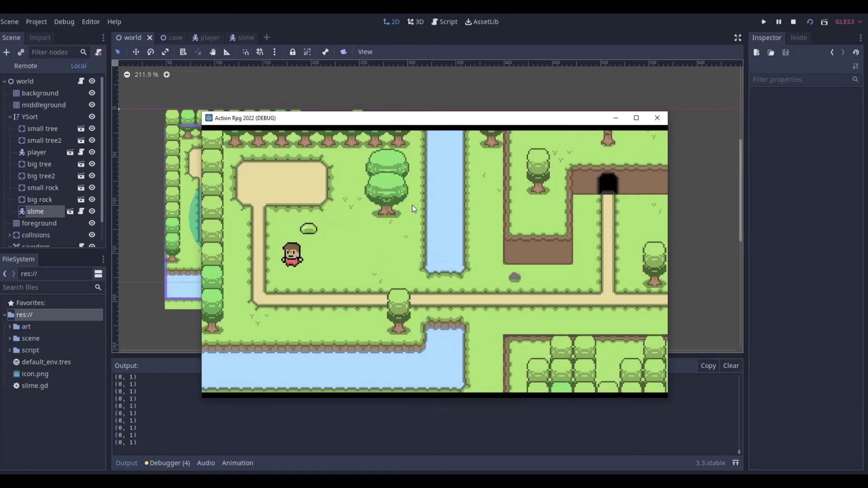
key(Right)
key(Right)
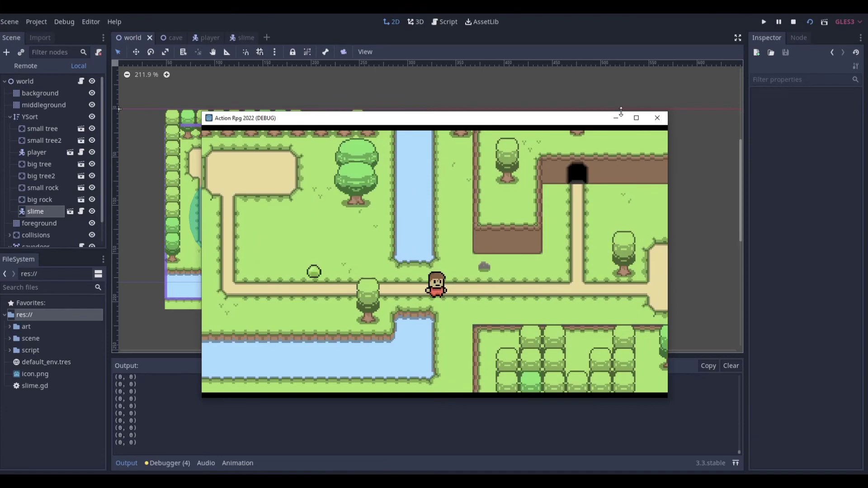
click(658, 118)
In the slime scene, enlarge the circular collision shape of detection_area slightly.
click(233, 38)
click(501, 237)
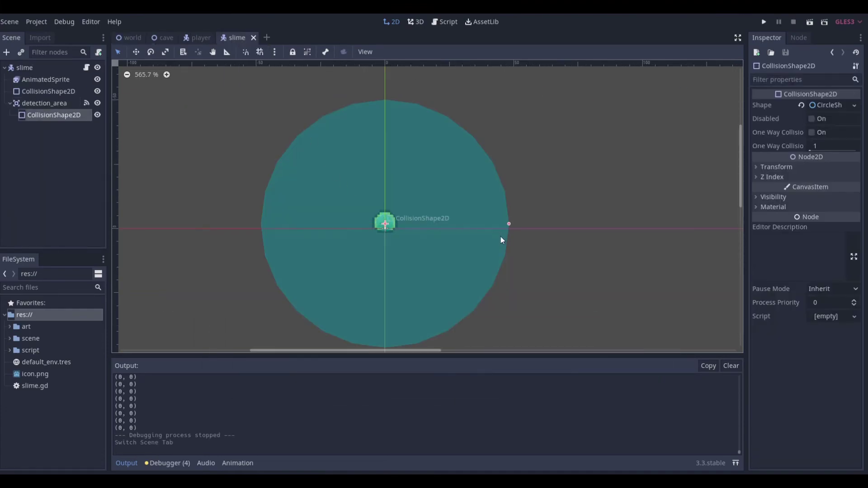
drag(550, 223, 534, 246)
In the world scene, move the slime down onto the horizontal dirt path, to about (128, 137).
click(130, 37)
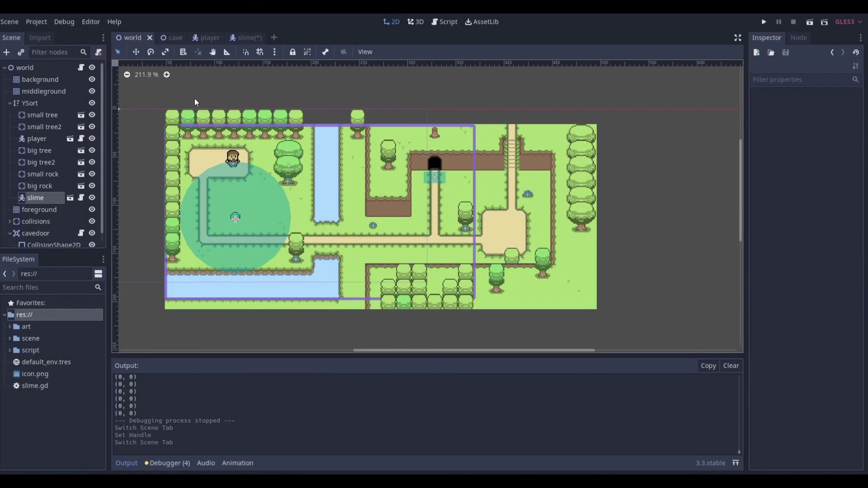
drag(235, 218, 237, 241)
drag(242, 240, 243, 242)
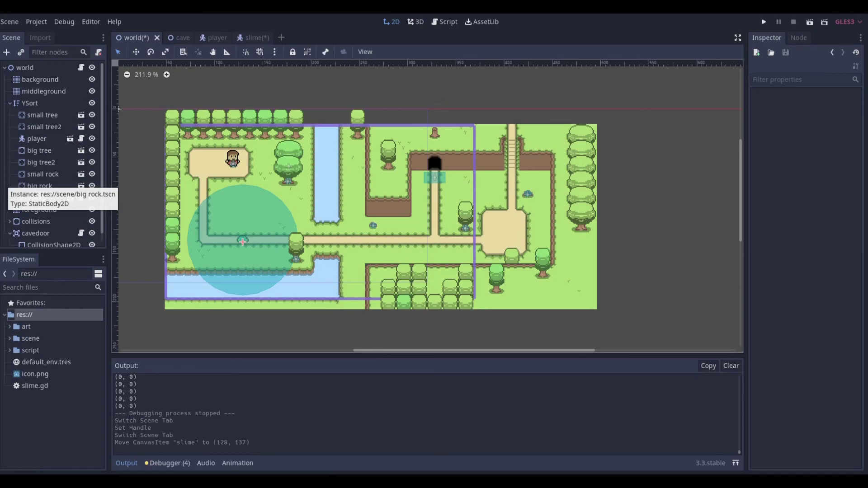
Run the game again and walk the player down toward the slime to test the larger detection area.
key(F5)
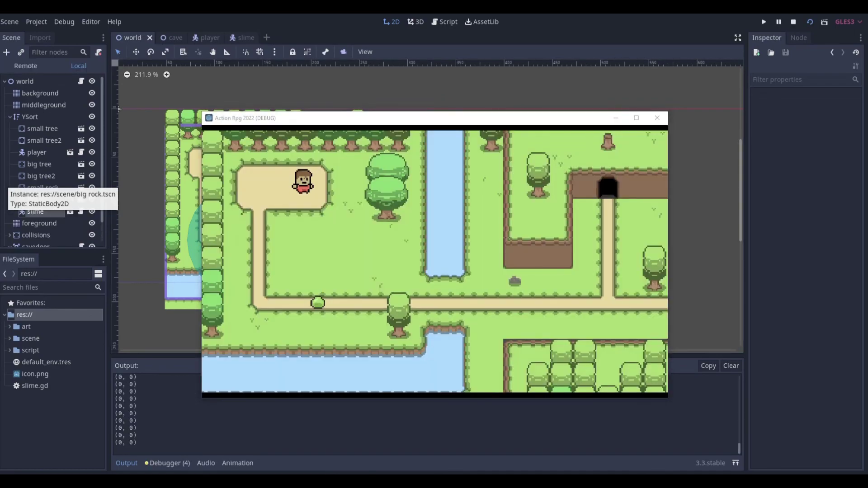
key(Down)
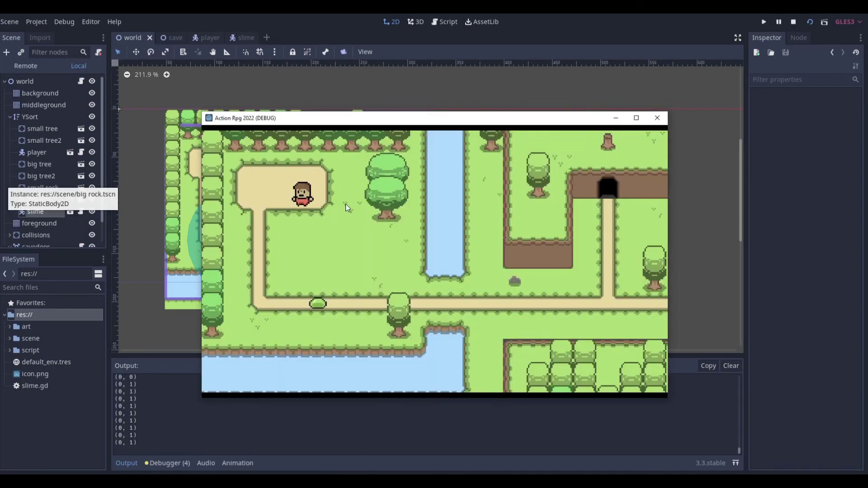